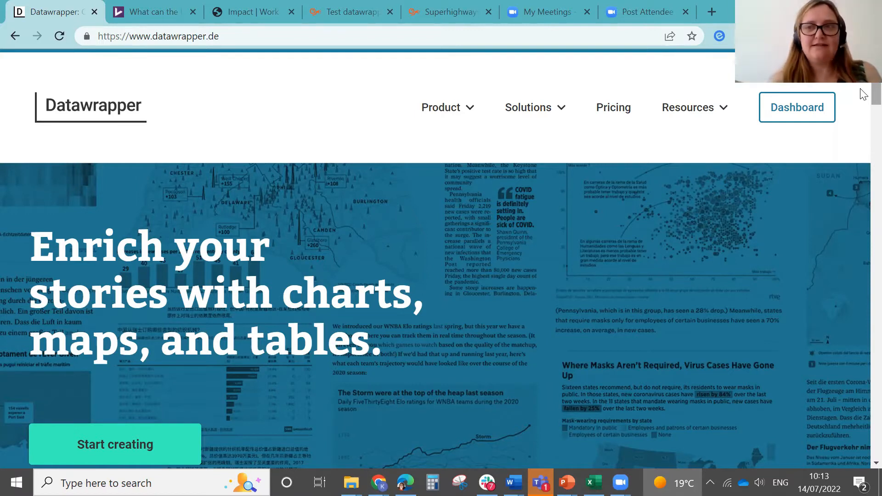
Step: Browse the homepage's overview of charts, maps and tables, then open the Charts product page
scroll(862, 94, "down", 5)
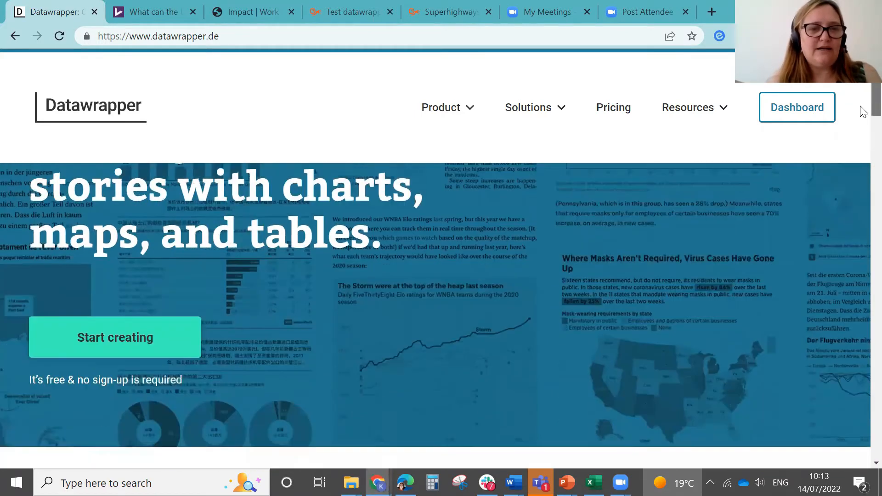
scroll(863, 138, "down", 10)
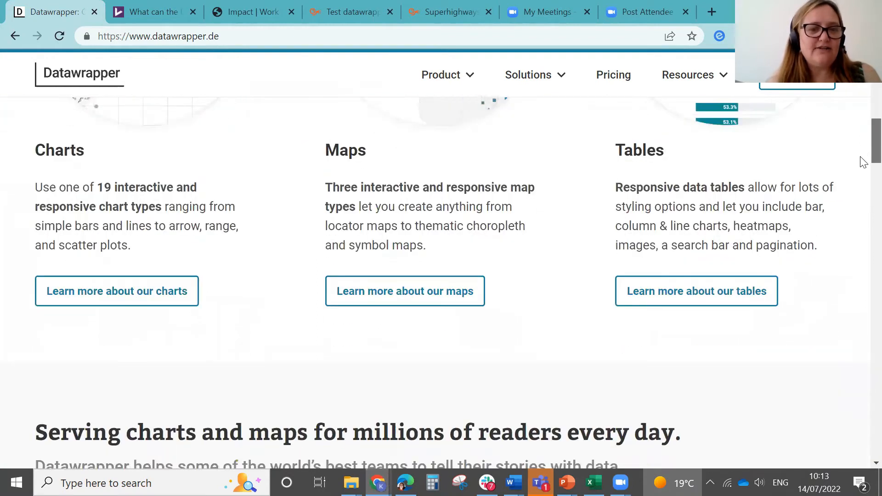
scroll(862, 151, "up", 5)
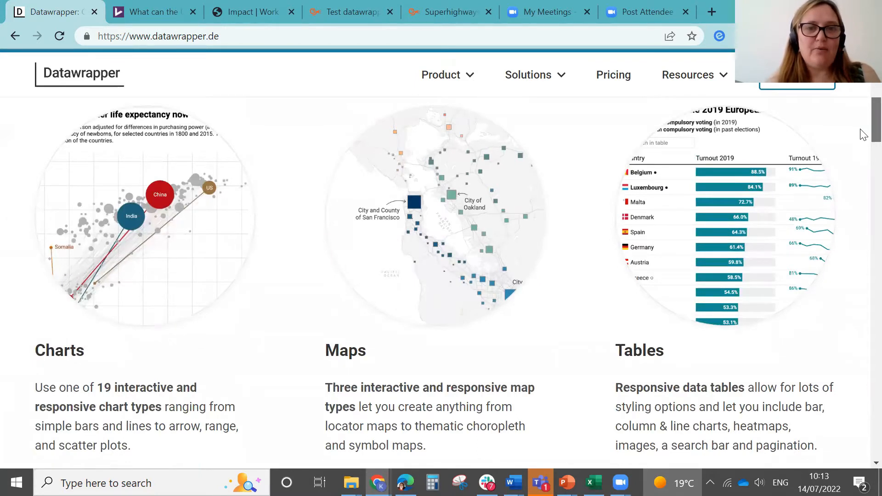
scroll(863, 131, "up", 2)
scroll(862, 130, "down", 1)
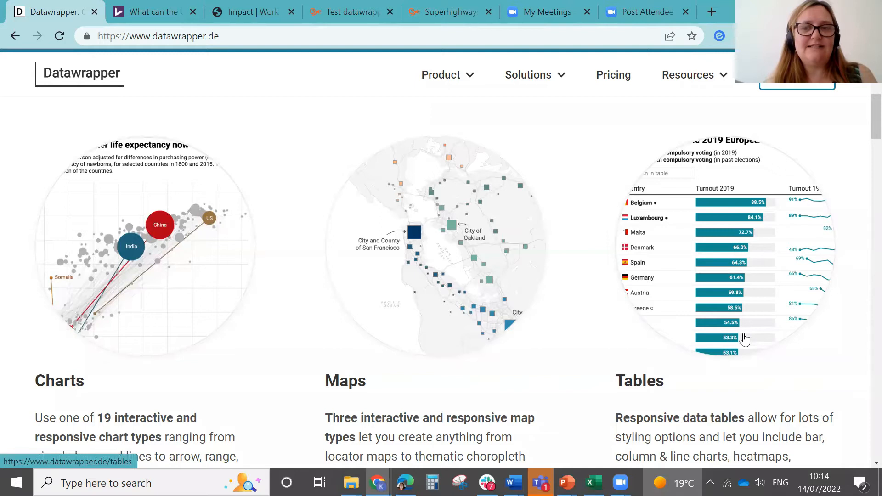
scroll(860, 120, "up", 8)
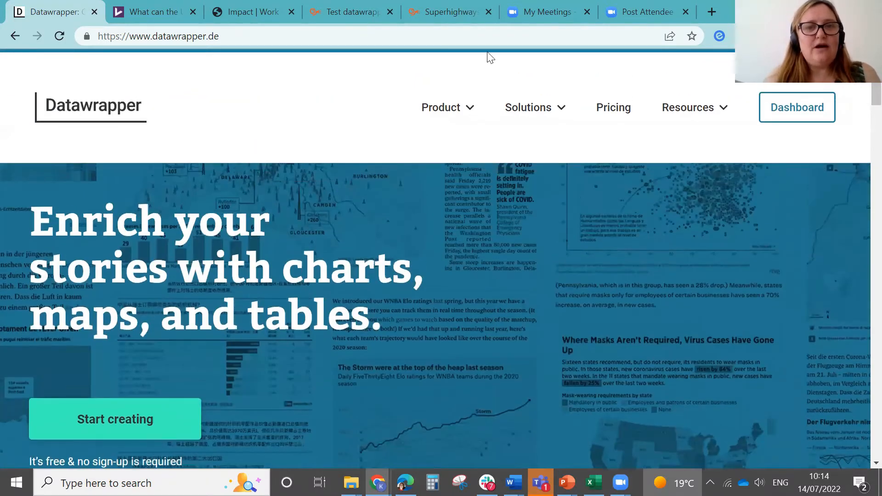
mouse_move(459, 107)
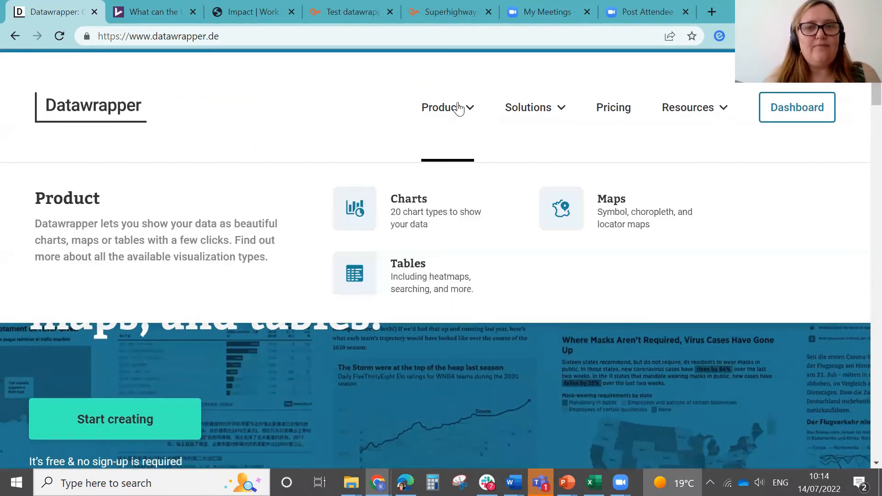
left_click(416, 213)
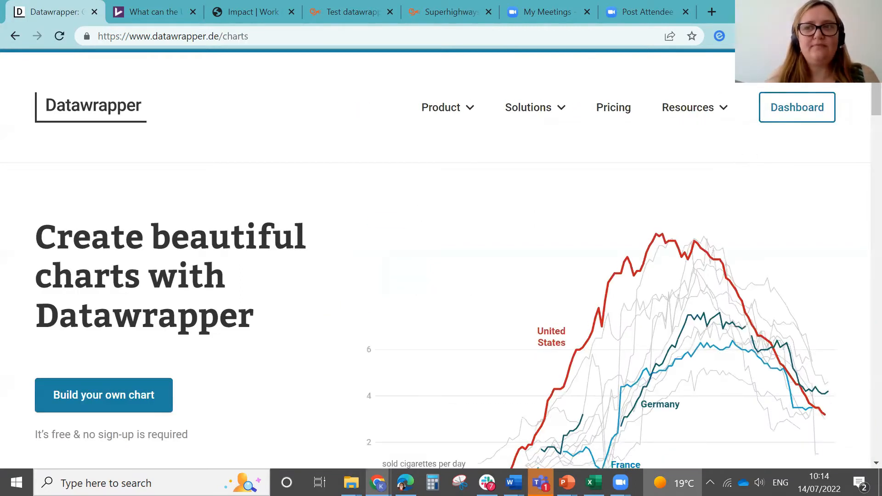
Step: Scroll through the showcased chart types and start building a new chart
scroll(862, 88, "down", 10)
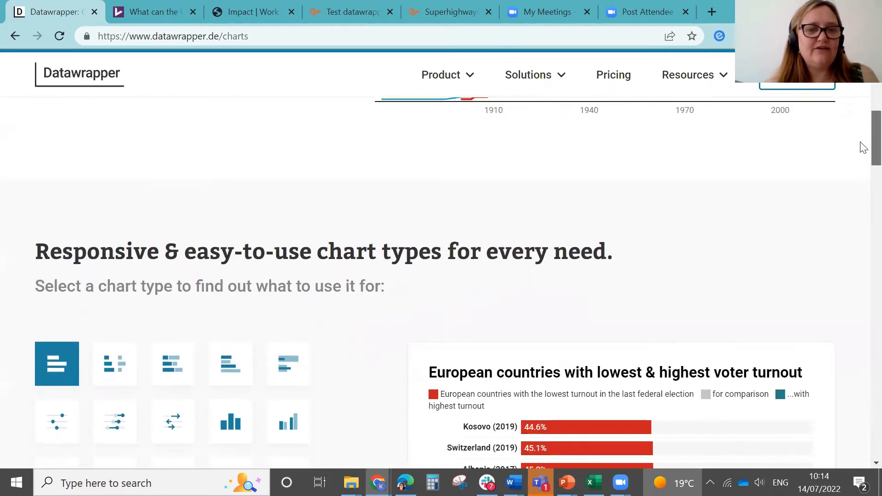
scroll(863, 154, "down", 1)
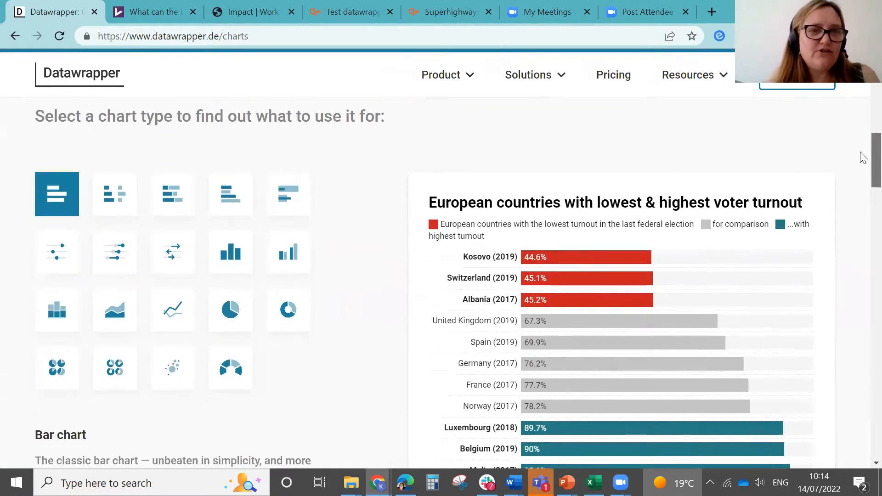
scroll(862, 167, "down", 2)
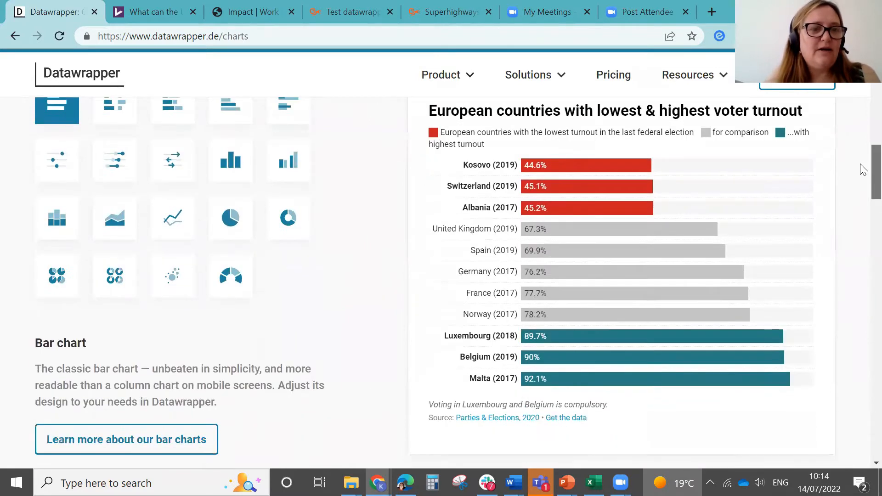
scroll(862, 175, "down", 1)
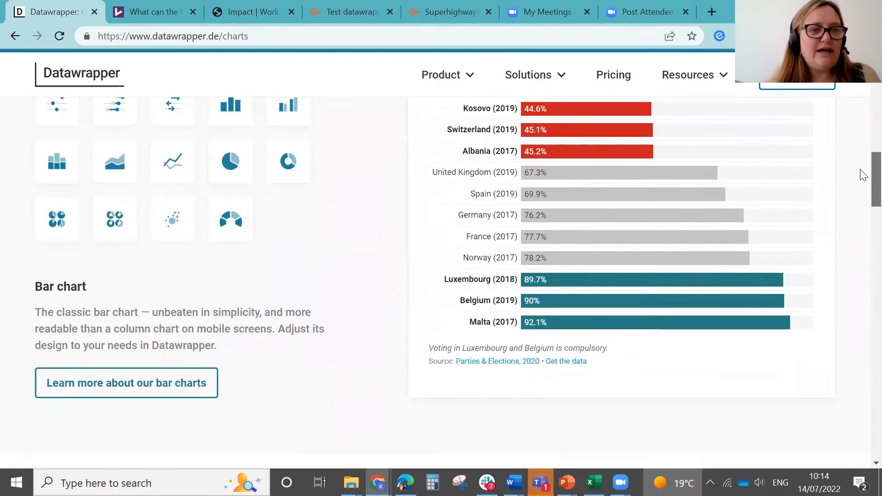
scroll(862, 171, "up", 1)
scroll(862, 165, "up", 3)
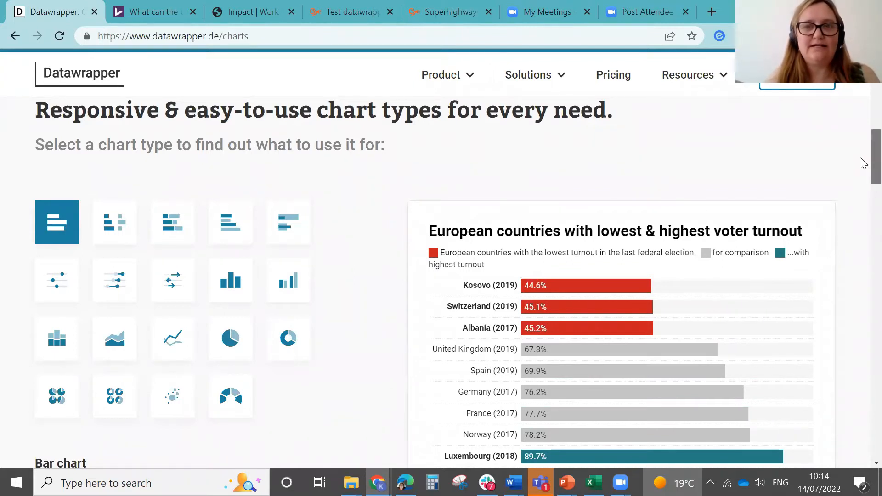
left_click_drag(860, 158, 860, 97)
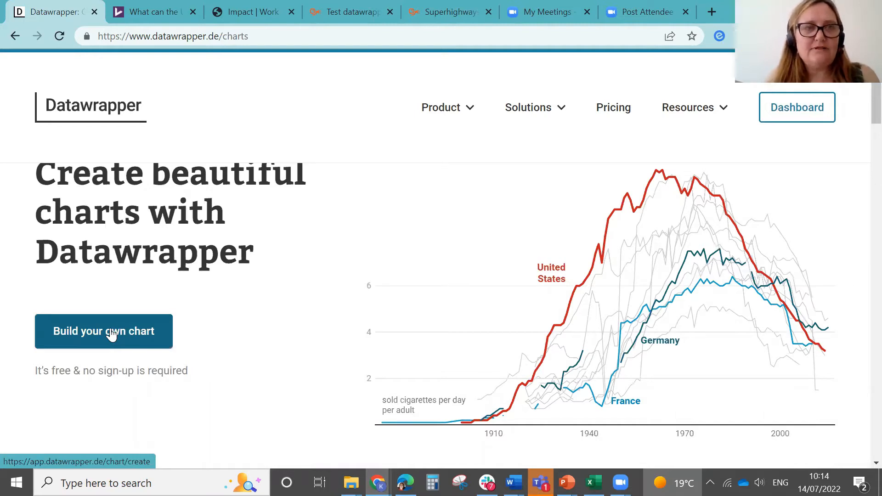
left_click_drag(112, 334, 258, 299)
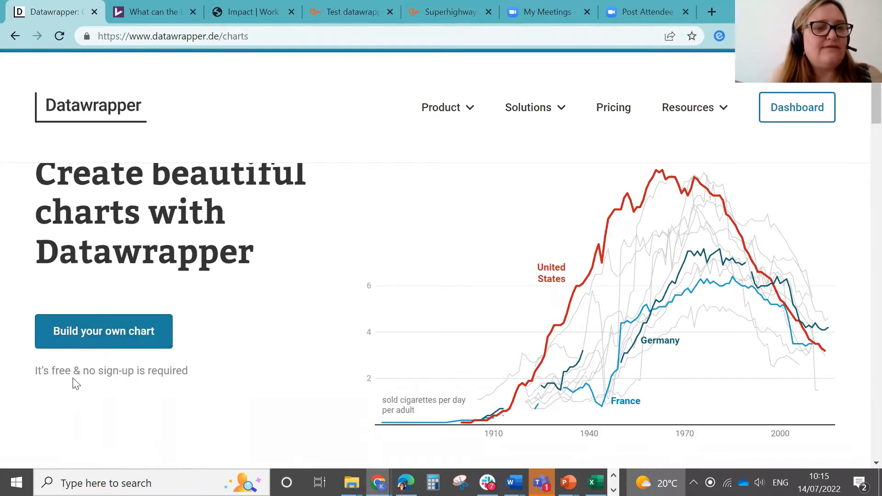
left_click(118, 329)
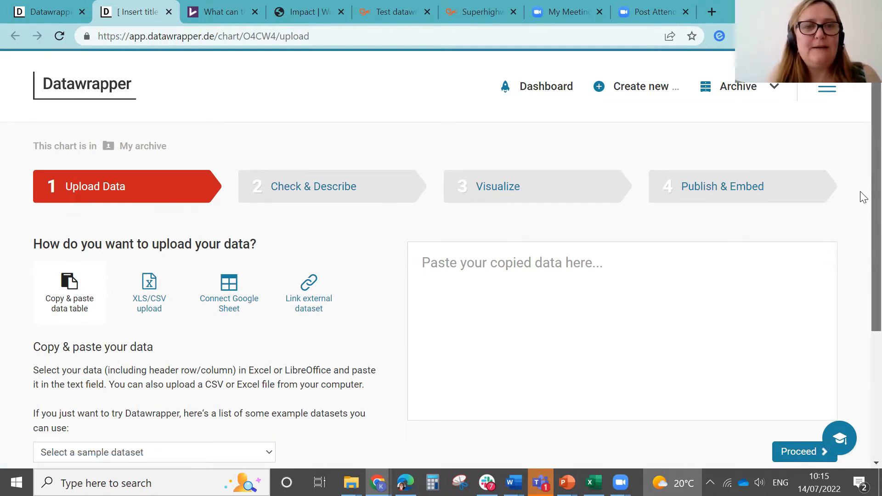
Step: Switch to Excel and copy the Year and Total number of sessions table (A1:B5) from the Sessions sheet
scroll(863, 198, "down", 1)
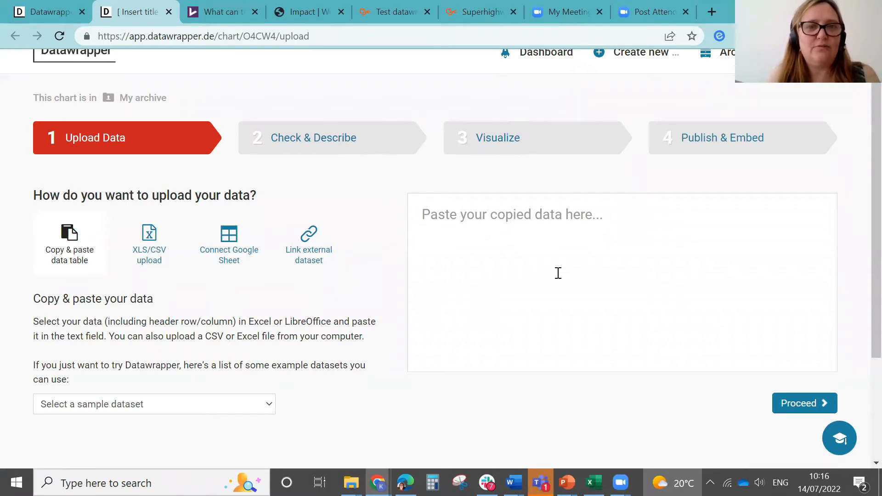
left_click(489, 234)
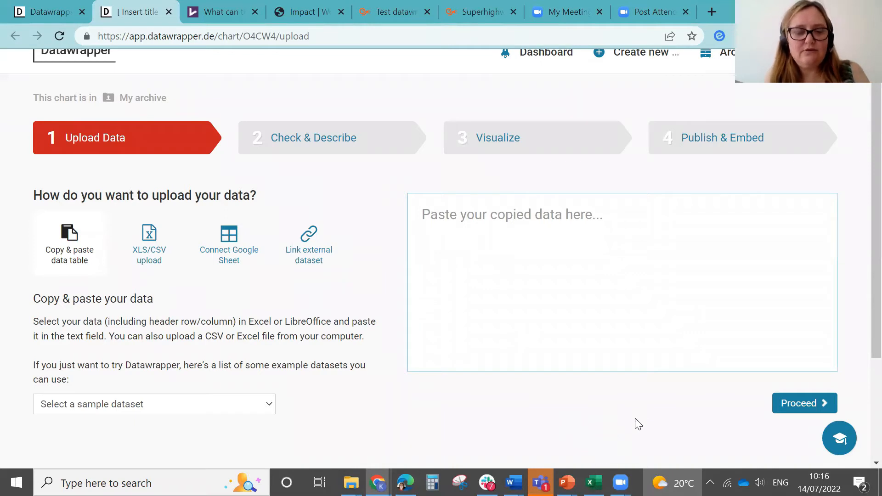
key("alt+Tab")
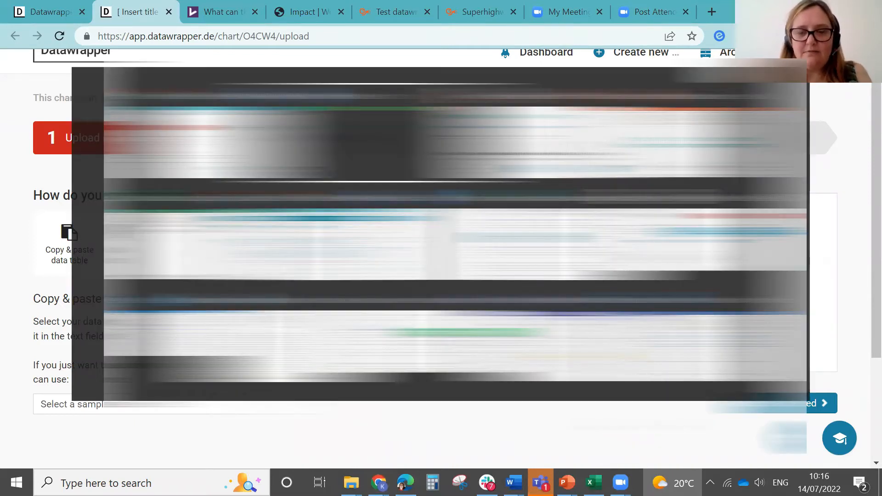
key("alt+Tab")
key("alt+Tab")
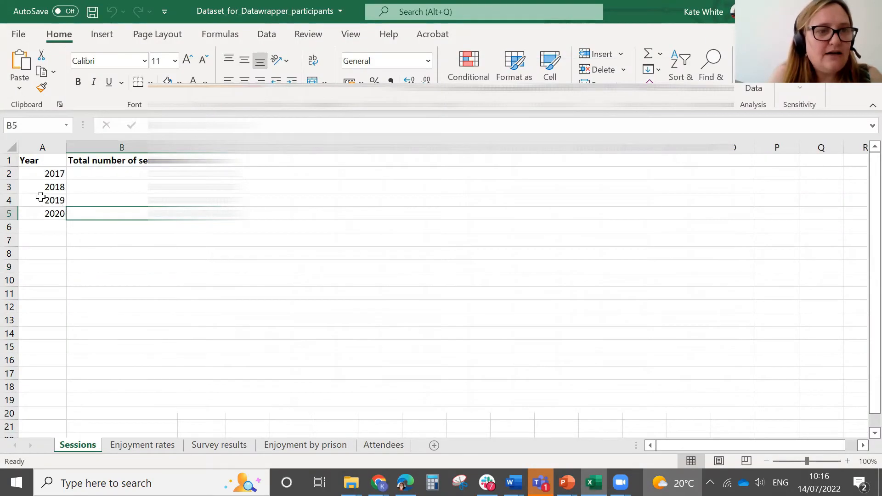
left_click_drag(40, 197, 40, 158)
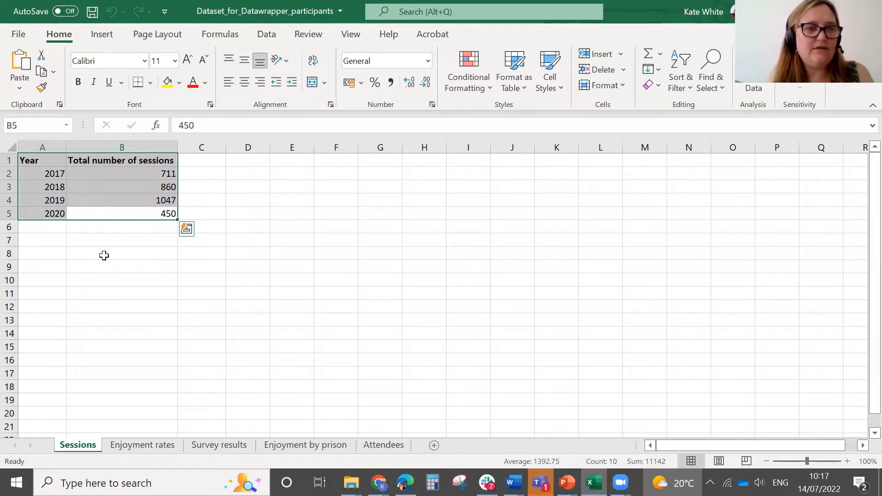
key("ctrl+c")
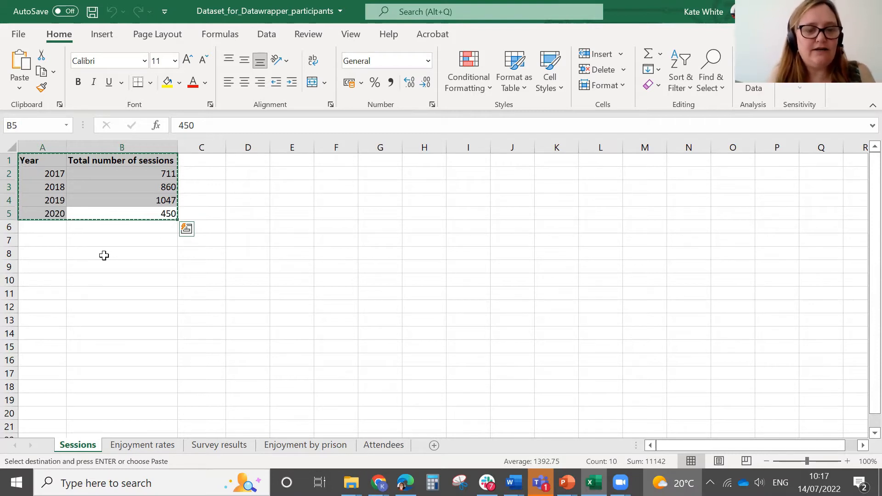
Step: Paste the copied data into the chart's data field and proceed to checking the data
key("alt+Tab")
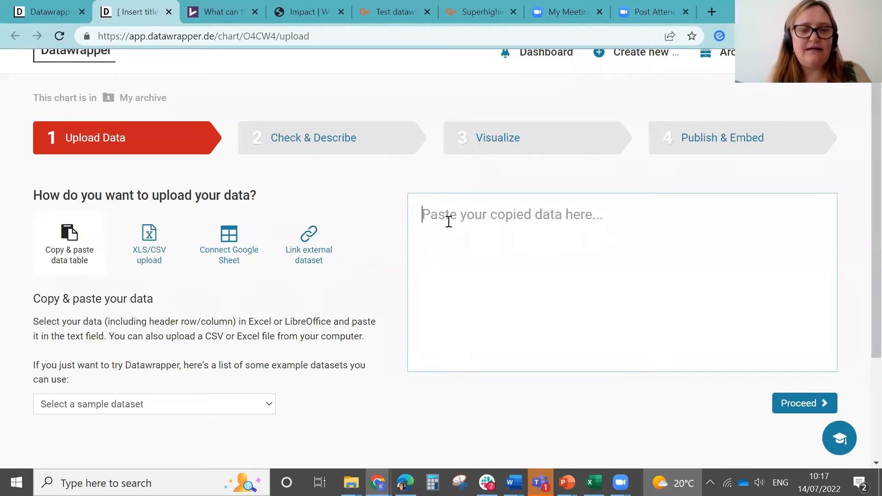
key("ctrl+v")
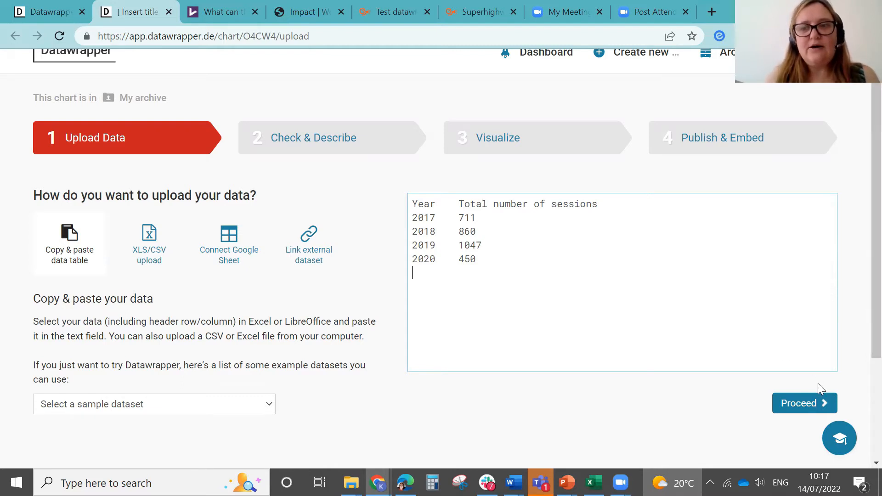
left_click(809, 405)
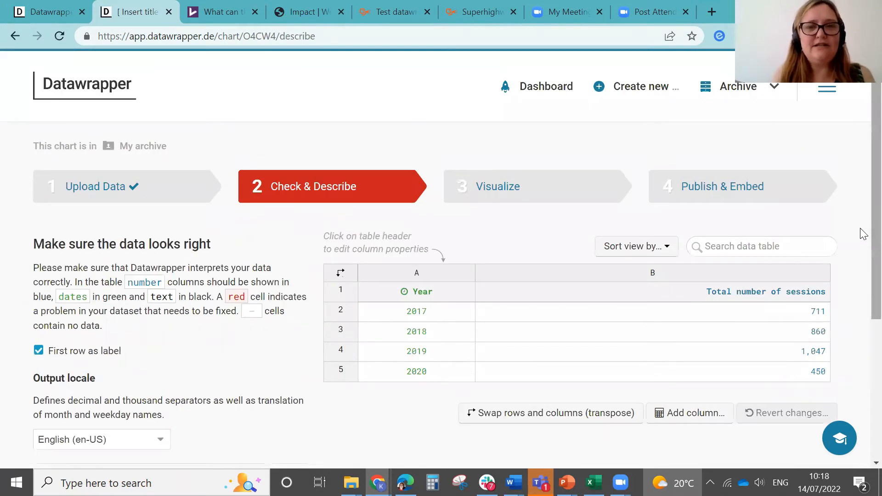
Step: Set the output locale to English (en-GB) and proceed to the visualize step
scroll(862, 225, "down", 2)
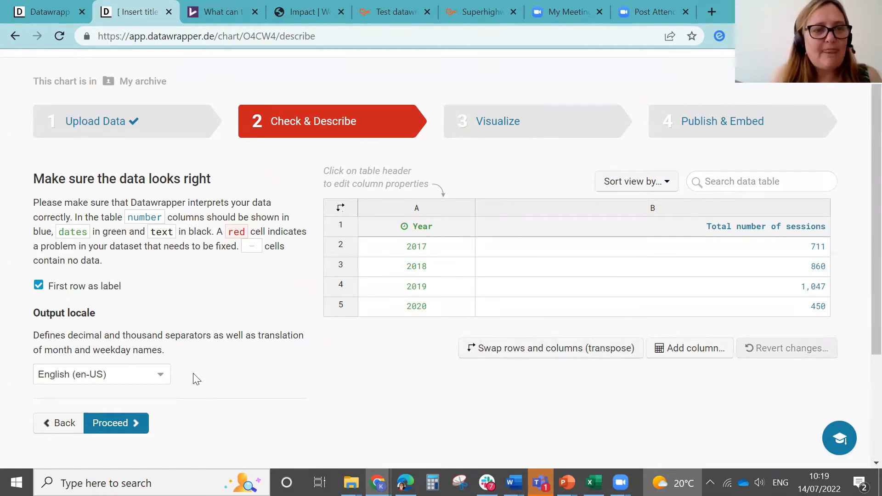
left_click(155, 379)
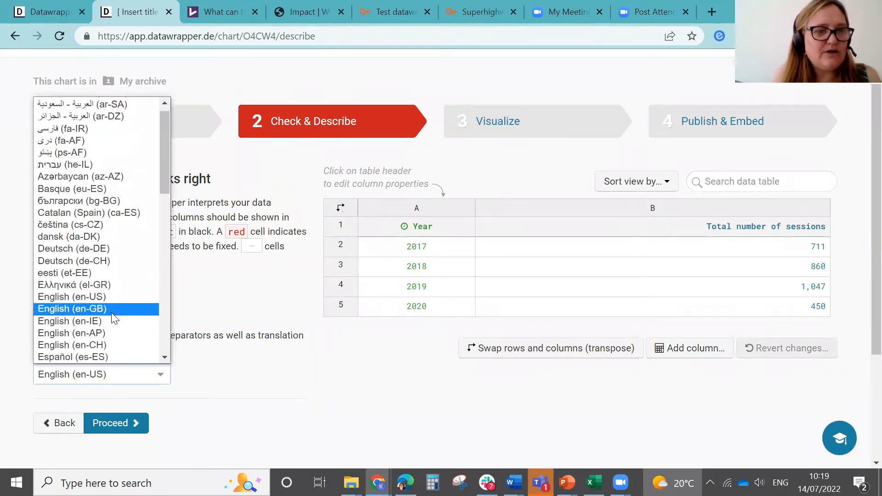
left_click(114, 317)
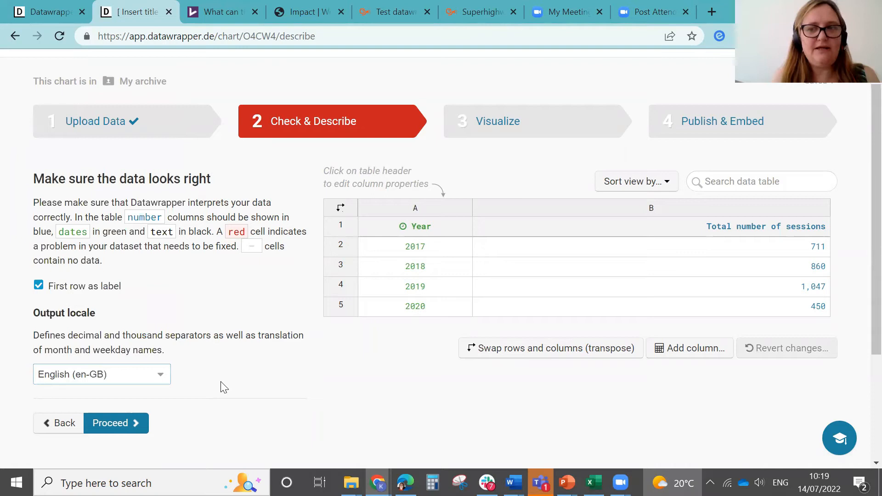
left_click(118, 427)
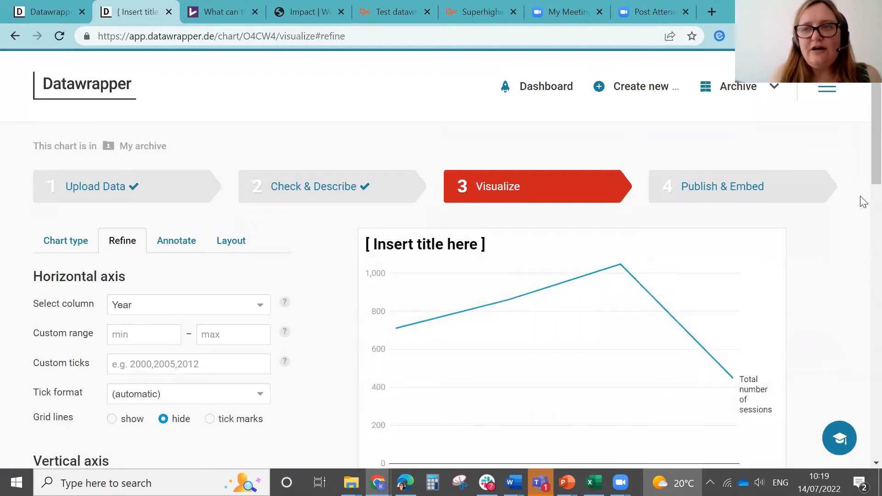
Step: Change the chart type from Lines to Column Chart
scroll(862, 186, "down", 1)
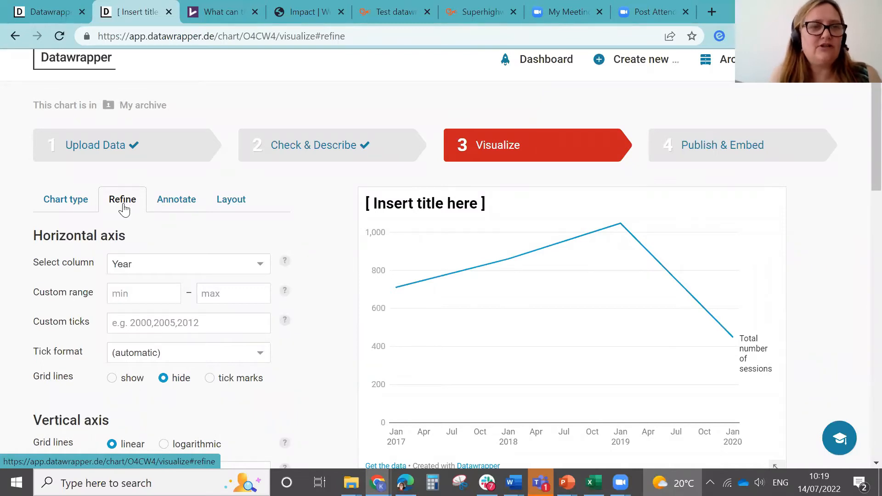
left_click(65, 203)
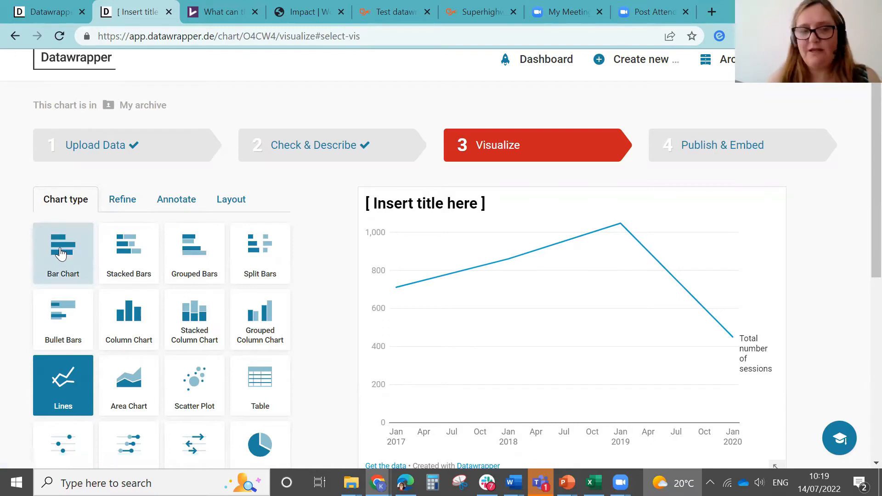
left_click(132, 317)
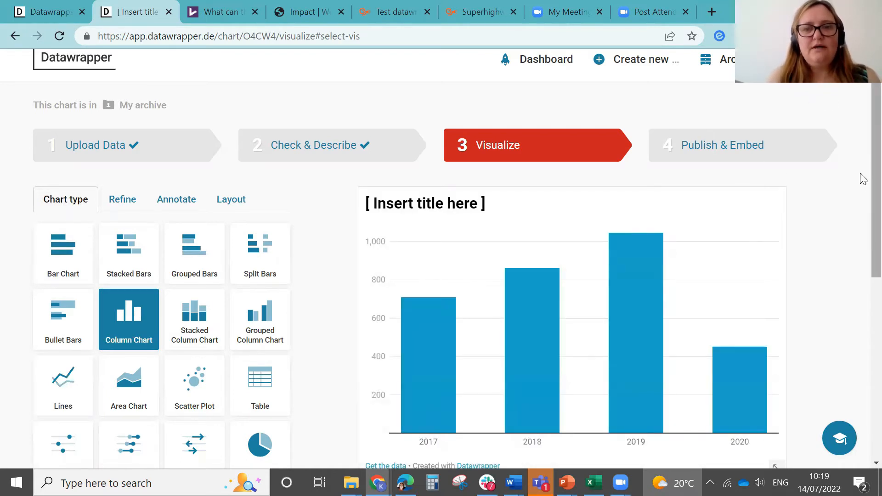
Step: Proceed from chart type selection to the refine options for the column chart
scroll(861, 193, "down", 3)
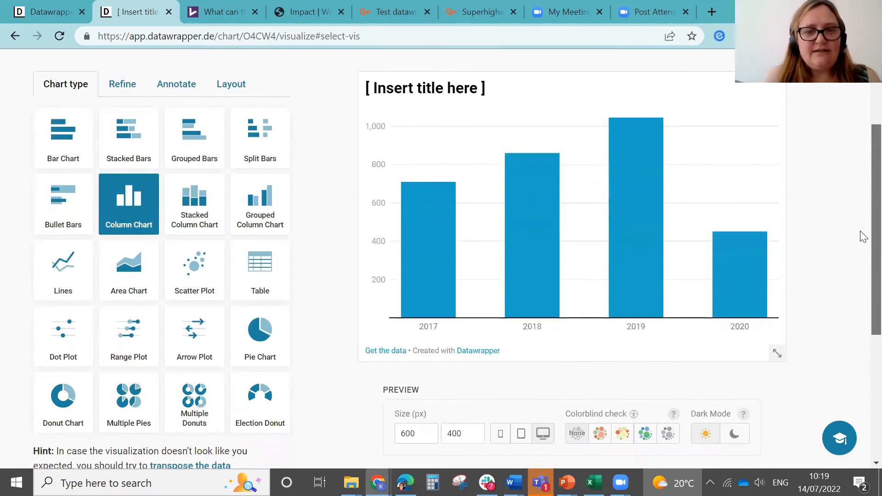
scroll(862, 239, "down", 1)
scroll(862, 229, "up", 2)
scroll(861, 211, "up", 1)
scroll(859, 225, "down", 1)
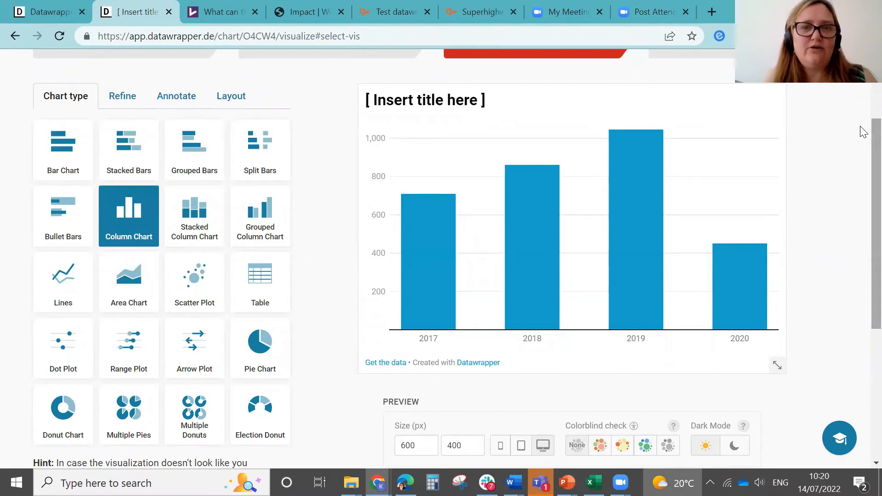
left_click_drag(863, 132, 863, 168)
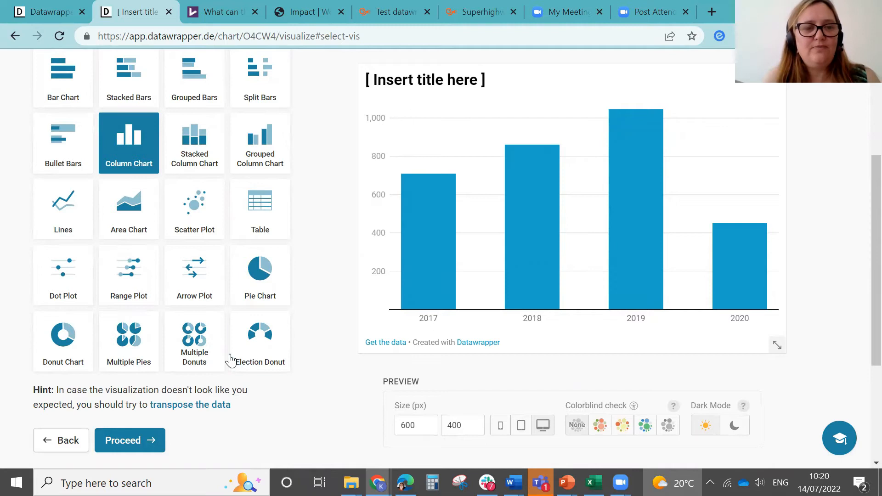
left_click(133, 438)
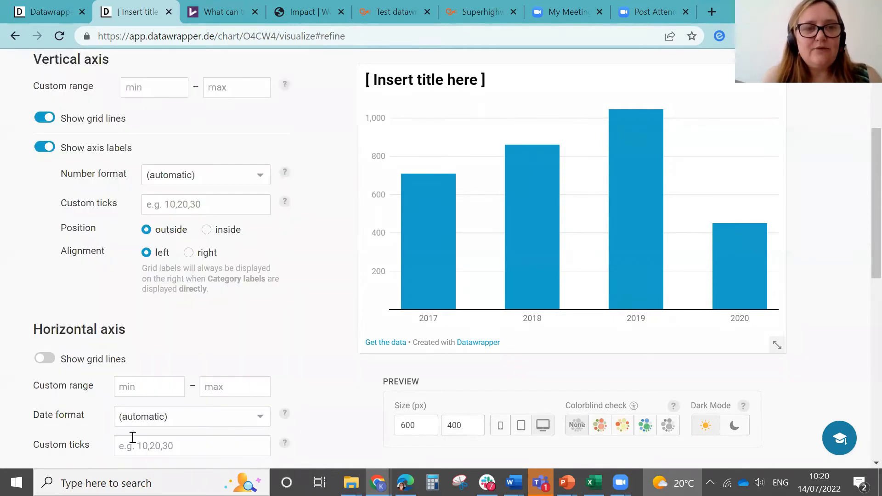
Step: Turn off the grid lines for the vertical axis
scroll(860, 188, "up", 4)
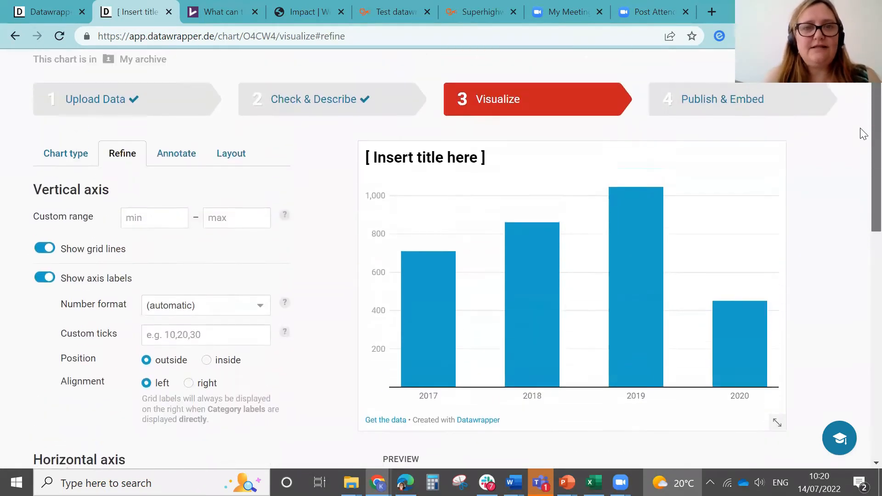
scroll(863, 137, "down", 1)
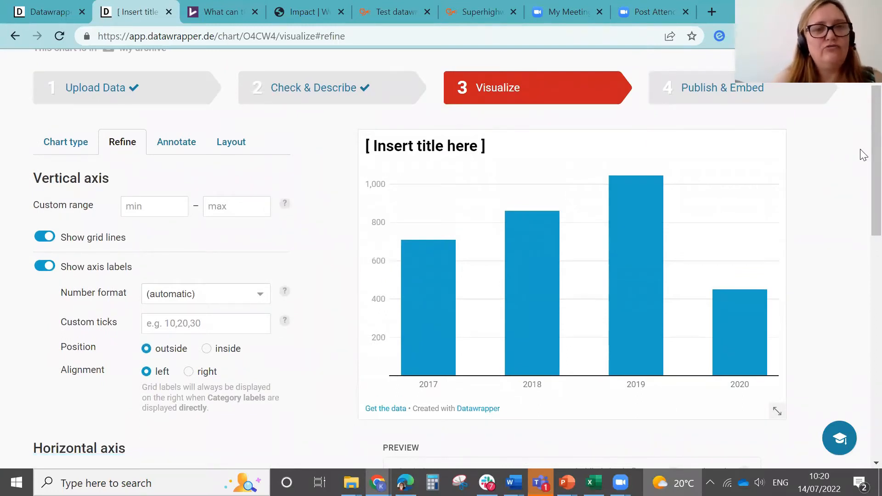
scroll(863, 133, "down", 2)
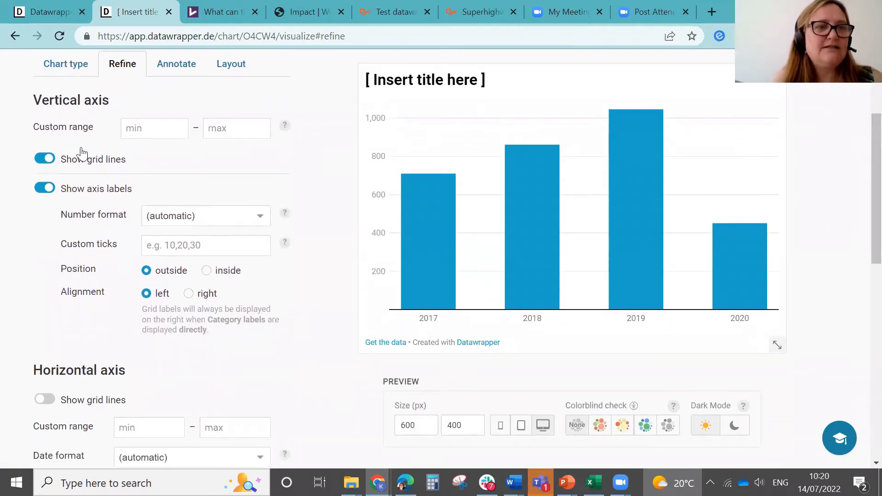
left_click(44, 160)
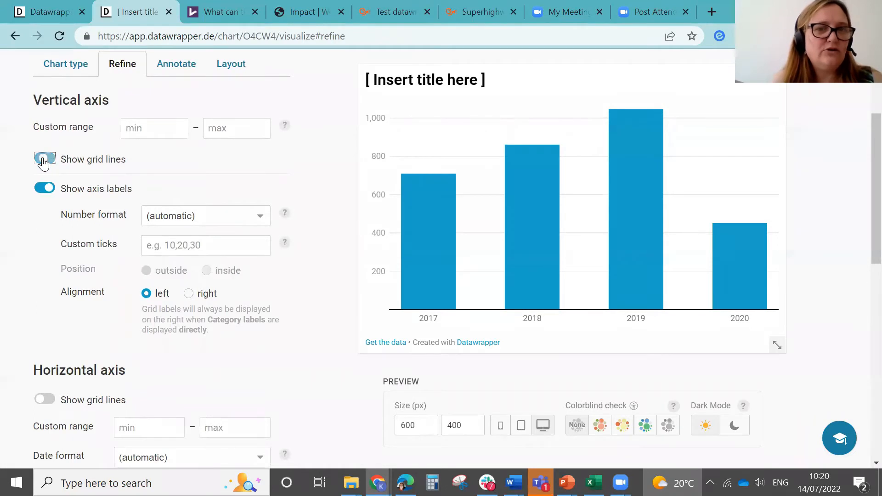
left_click(44, 159)
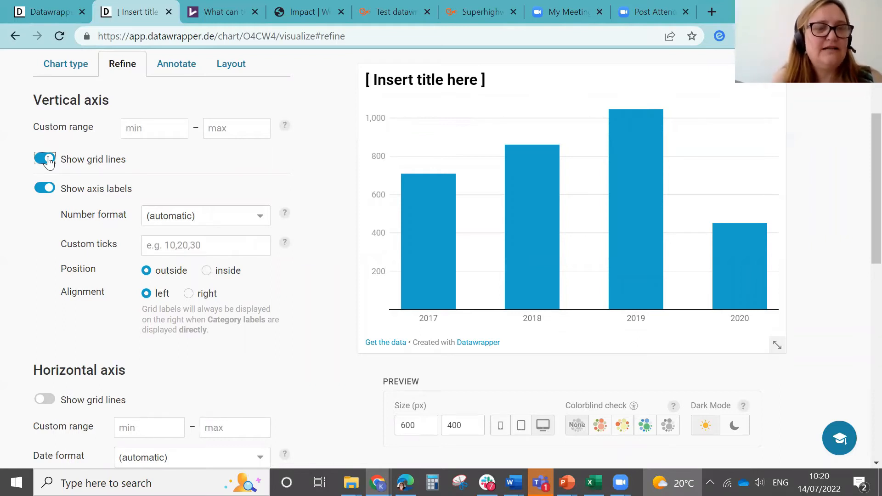
left_click(47, 159)
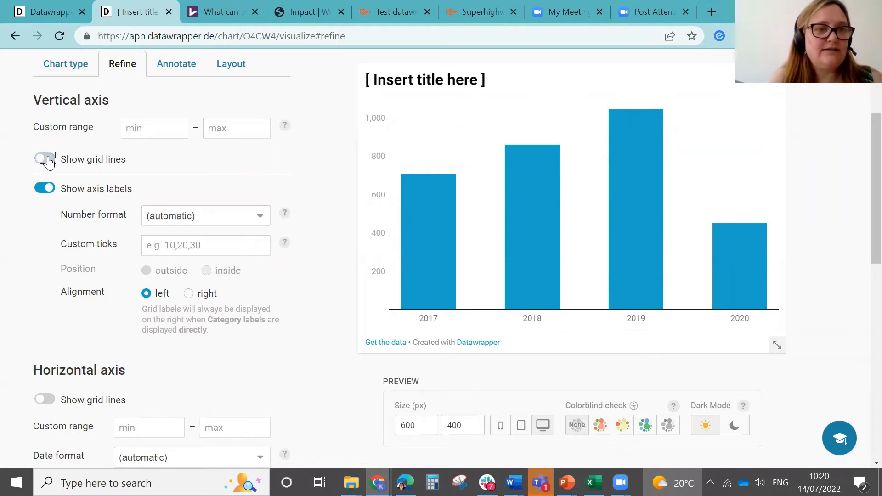
left_click(48, 160)
left_click(46, 164)
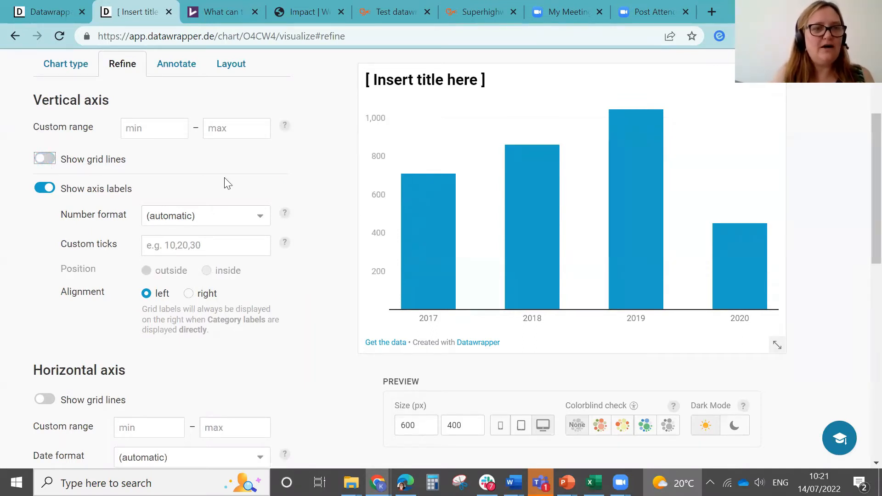
left_click(263, 221)
left_click(263, 221)
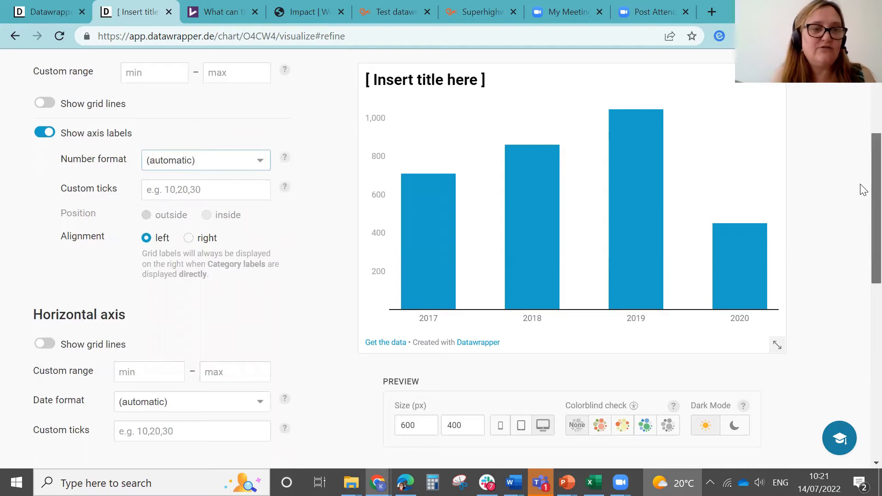
Step: Set the column color to the bright blue #007af2
scroll(862, 190, "down", 2)
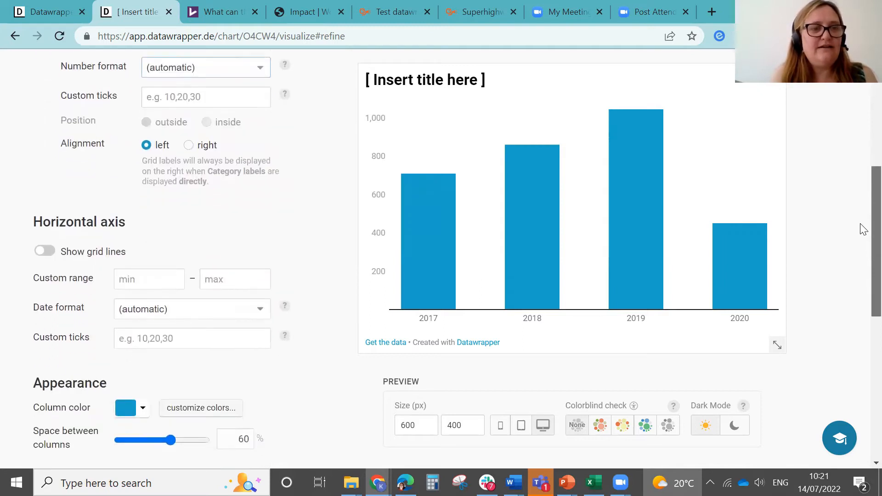
scroll(862, 230, "down", 3)
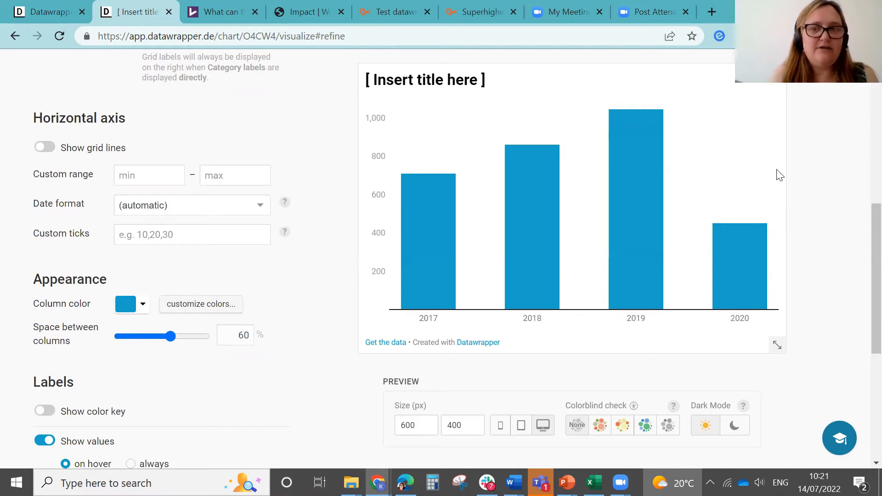
scroll(862, 223, "down", 2)
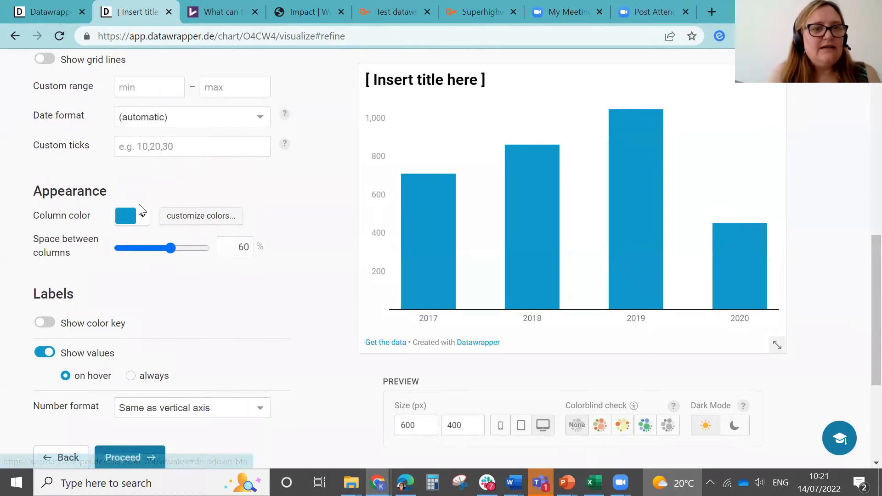
left_click(141, 218)
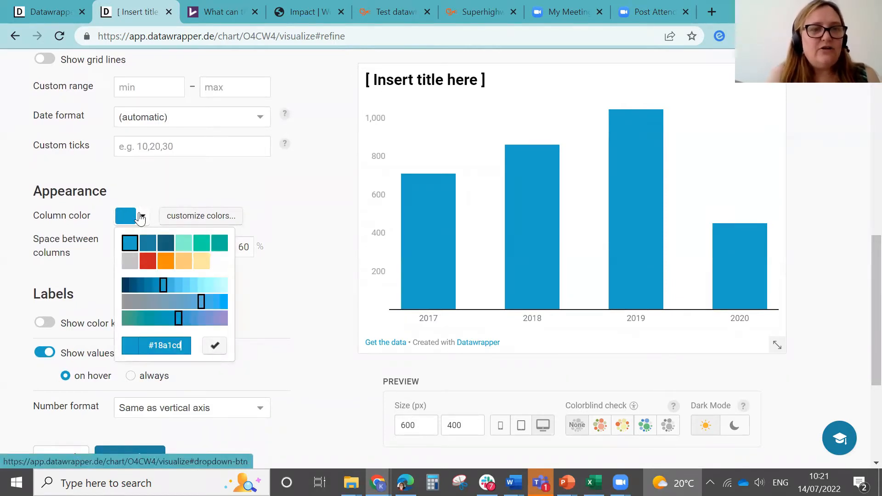
left_click(166, 243)
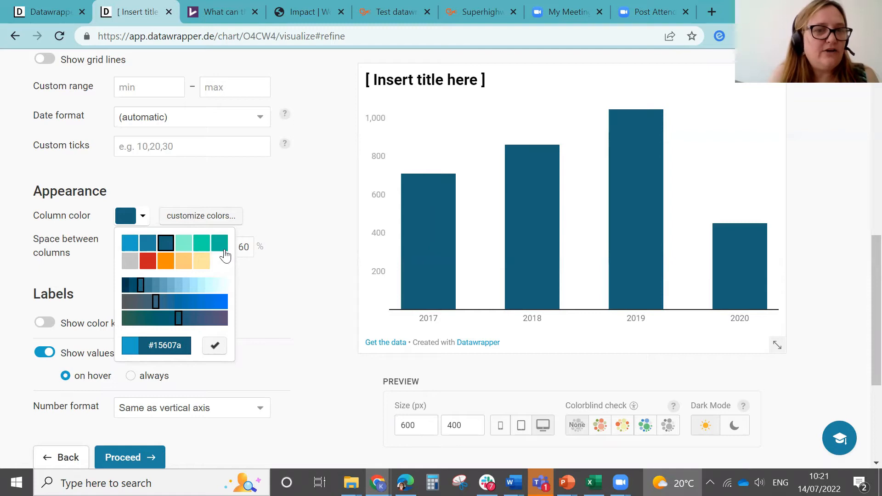
left_click(213, 303)
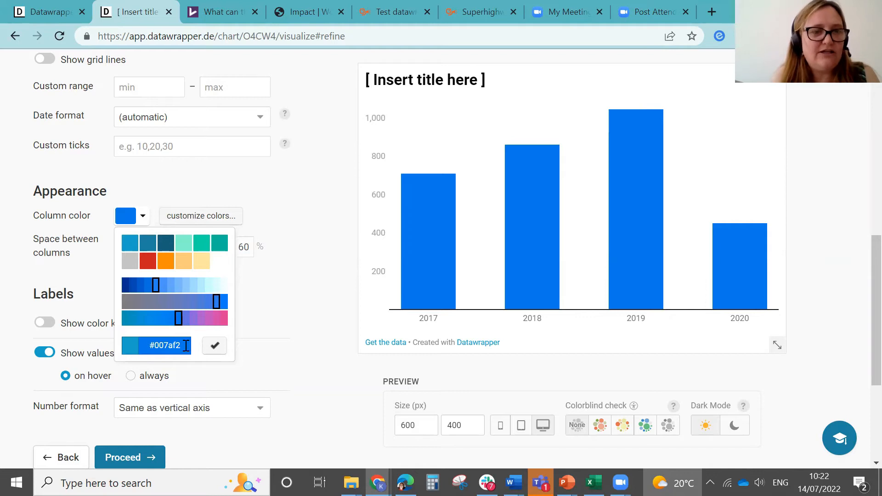
left_click(285, 284)
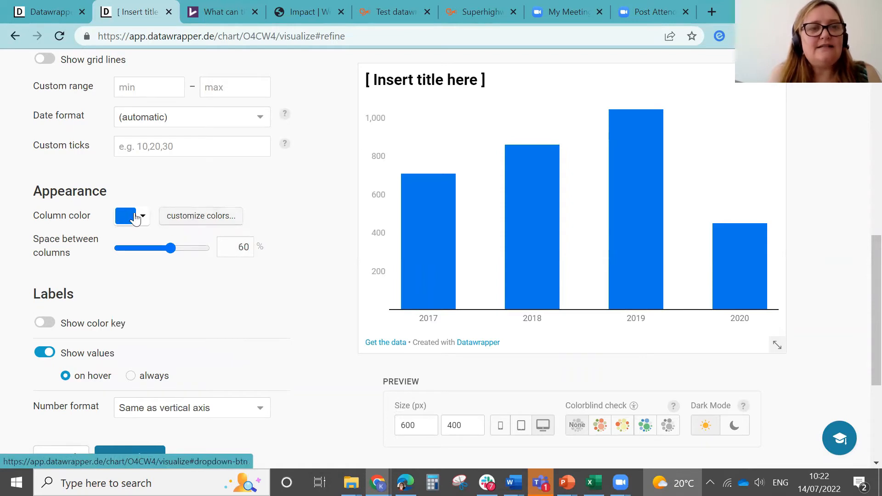
Step: Customize individual column colors, making the 2017 column red and the 2018 column orange
left_click(208, 219)
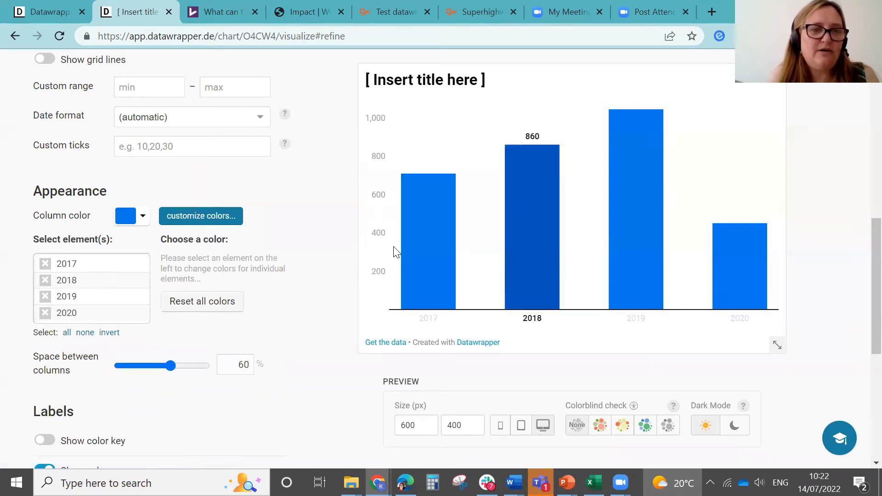
left_click(45, 268)
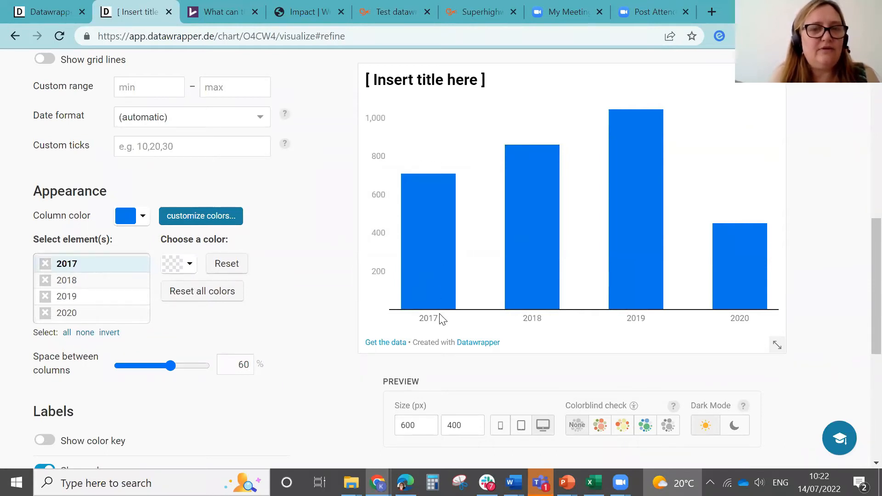
left_click(190, 266)
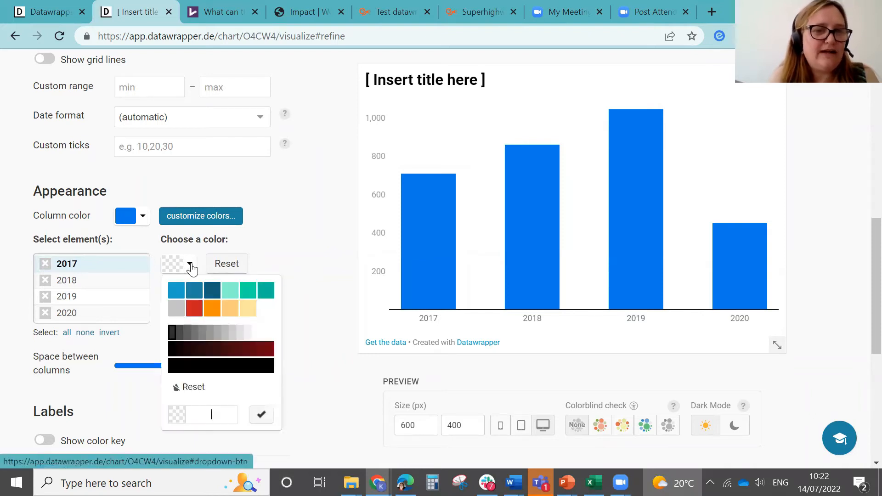
left_click(193, 308)
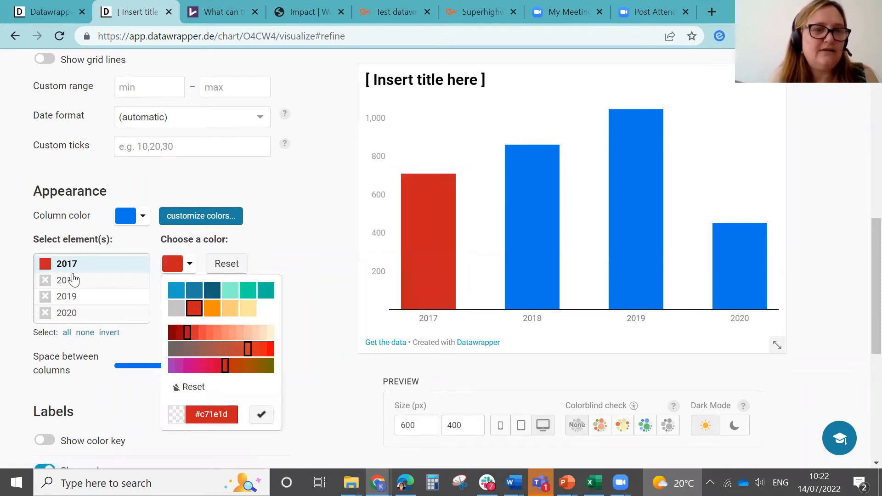
left_click(44, 281)
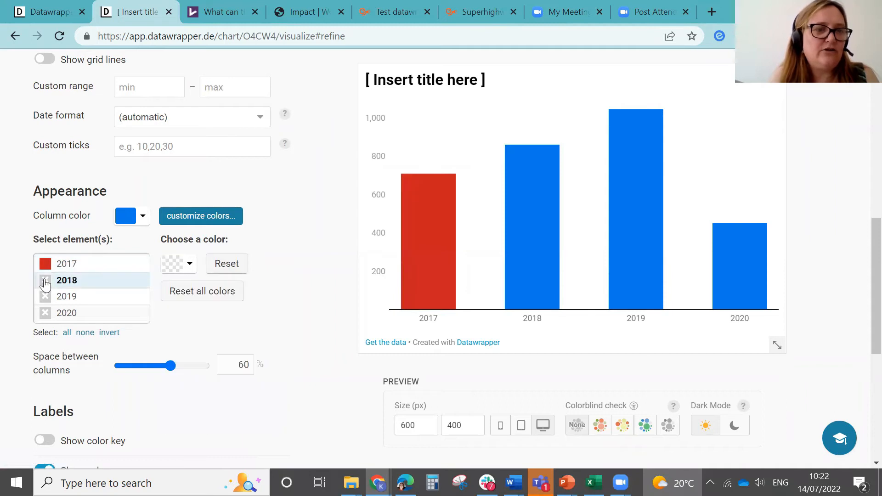
left_click(190, 266)
left_click(211, 314)
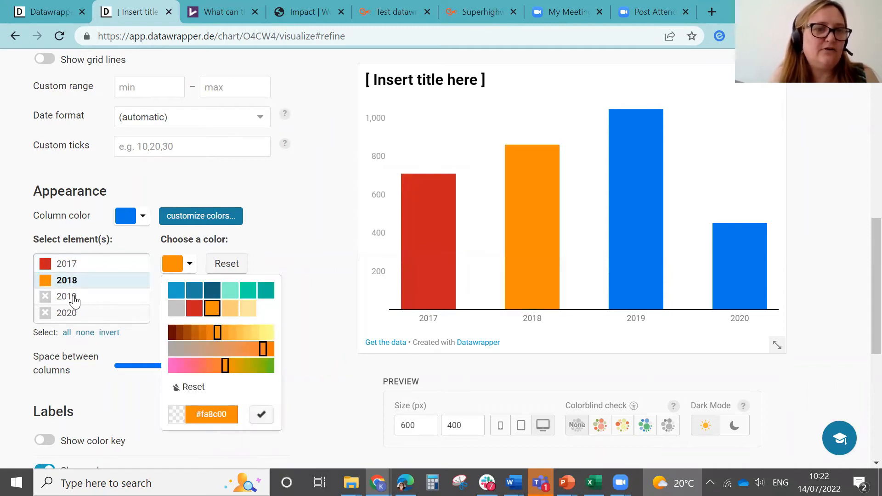
Step: Color the 2019 column teal and the 2020 column light blue (#18a1cd)
left_click(45, 297)
left_click(191, 267)
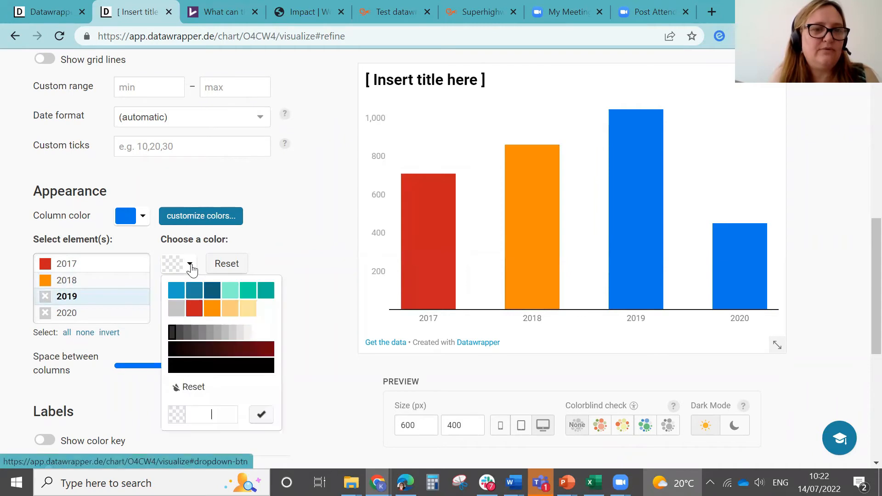
left_click(271, 289)
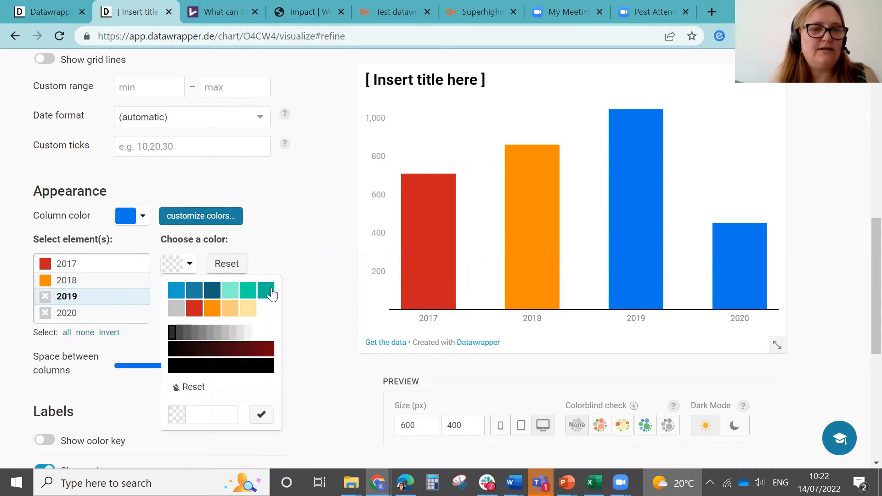
left_click(45, 314)
left_click(186, 265)
left_click(174, 290)
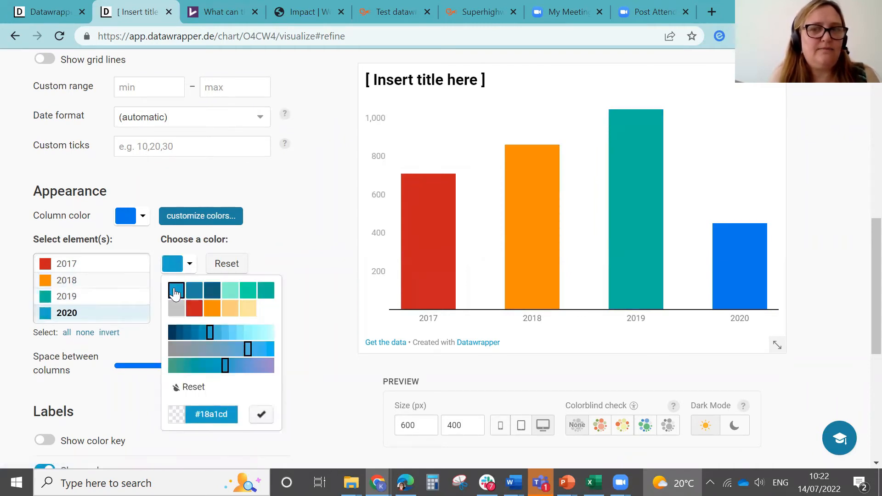
left_click(311, 304)
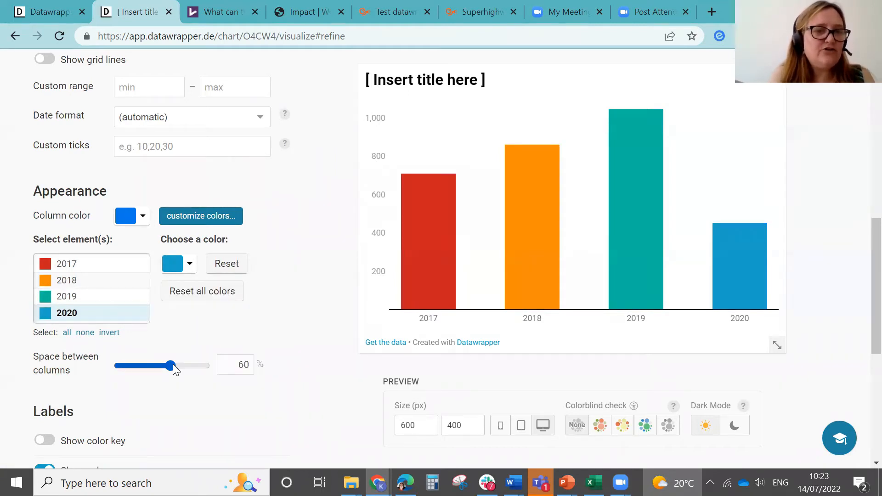
Step: Reduce the space between columns to 47%
mouse_move(173, 364)
left_mouse_down()
mouse_move(139, 361)
mouse_move(173, 360)
mouse_move(159, 363)
left_mouse_up()
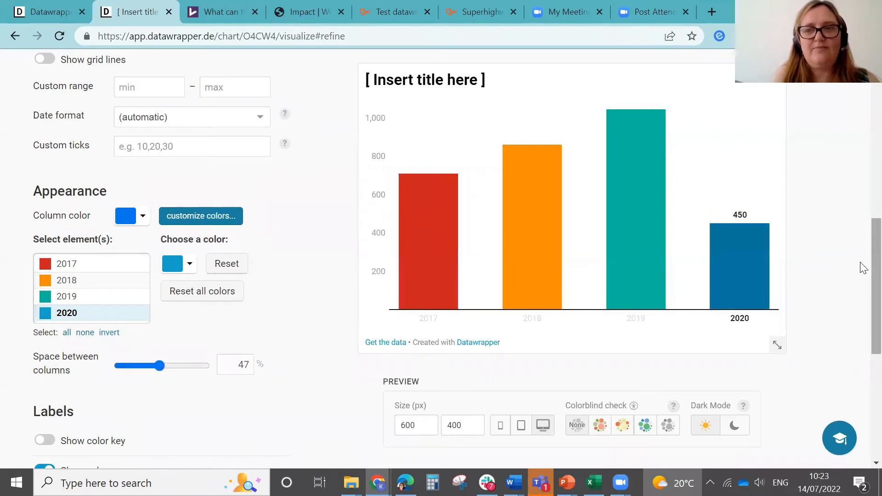
scroll(862, 276, "down", 2)
scroll(862, 295, "down", 1)
Step: Set the value labels to always show on the columns
mouse_move(643, 185)
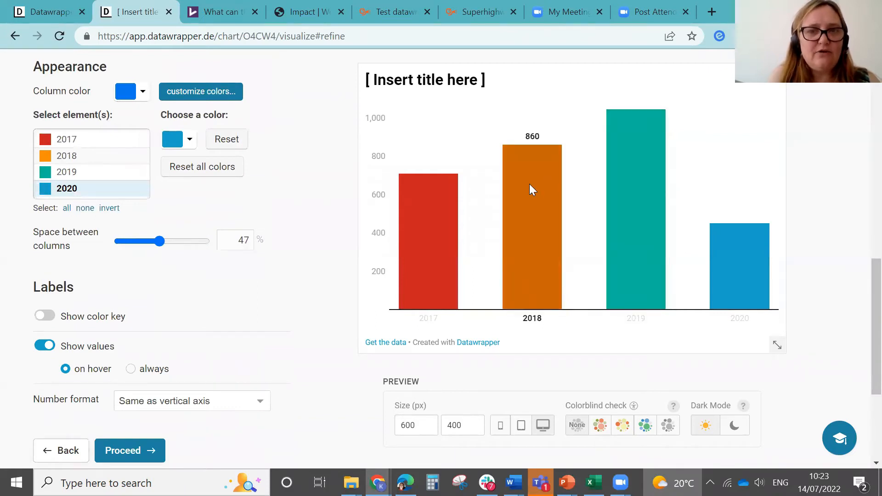
mouse_move(433, 205)
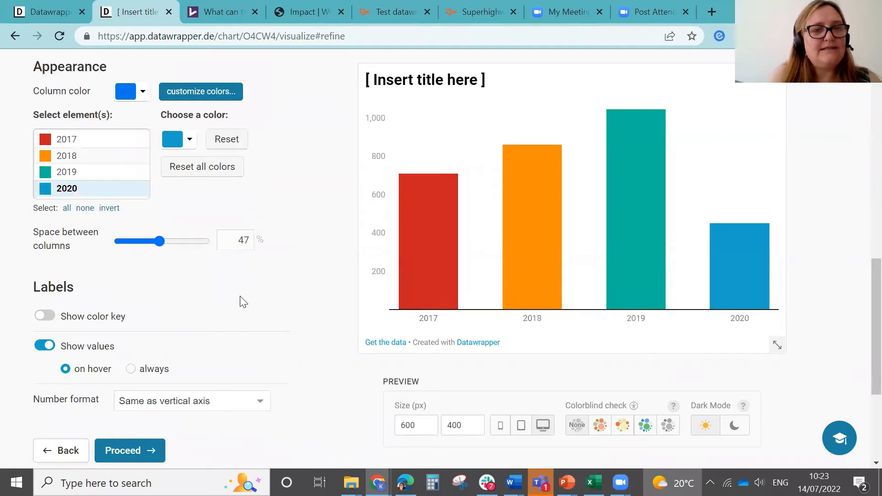
scroll(861, 275, "down", 2)
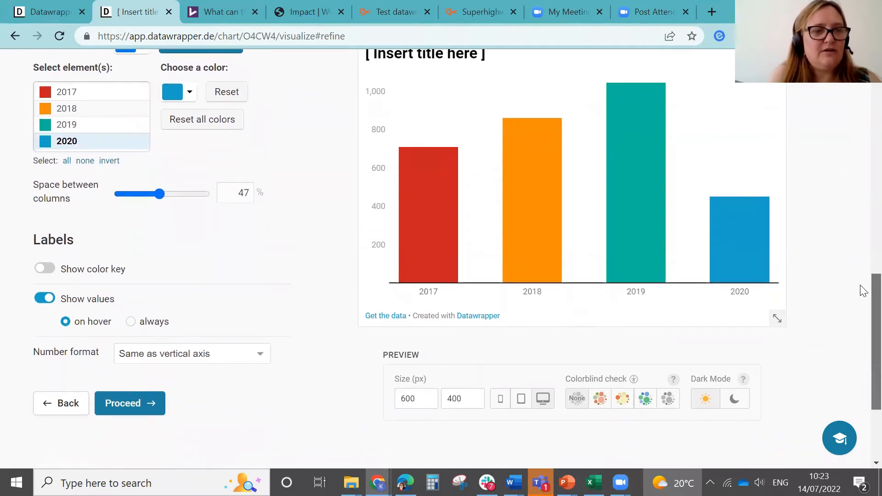
left_click(132, 315)
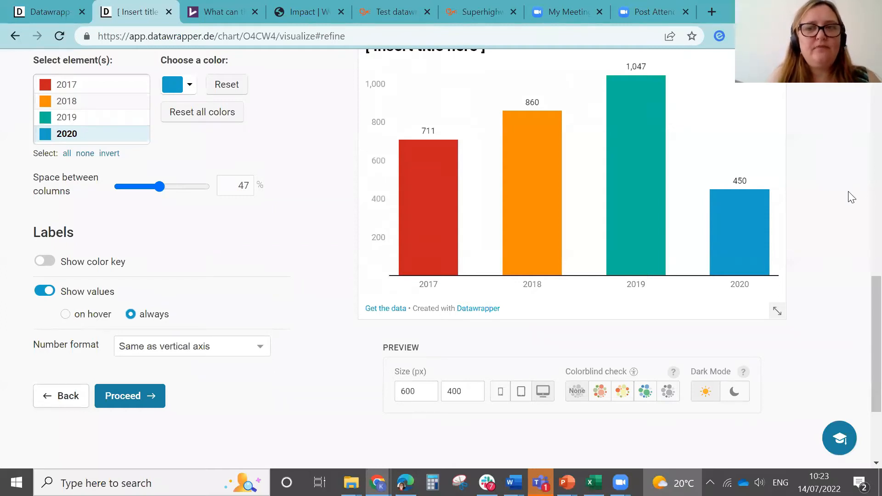
Step: Preview the chart with the deuteranopia colorblind check
scroll(862, 296, "down", 1)
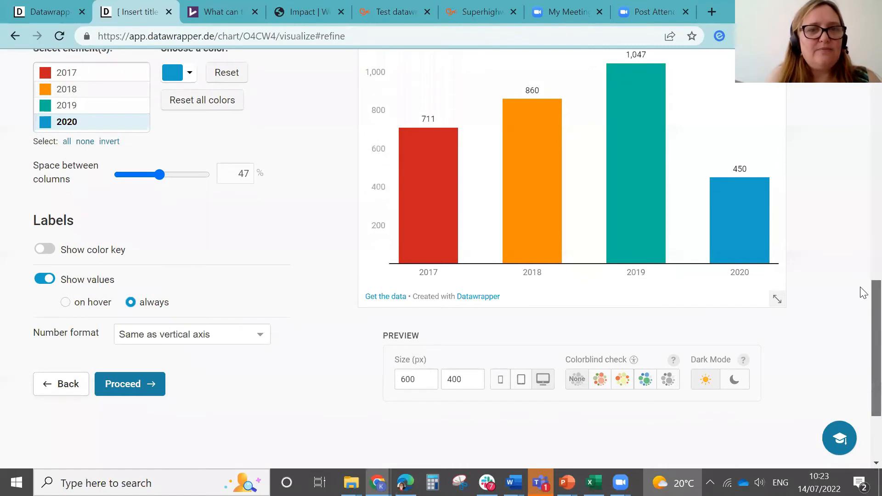
scroll(861, 275, "up", 4)
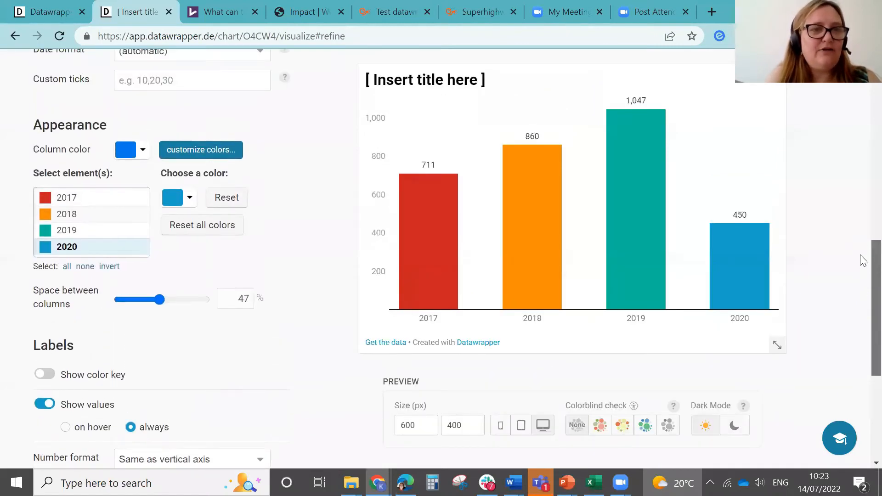
scroll(861, 266, "down", 3)
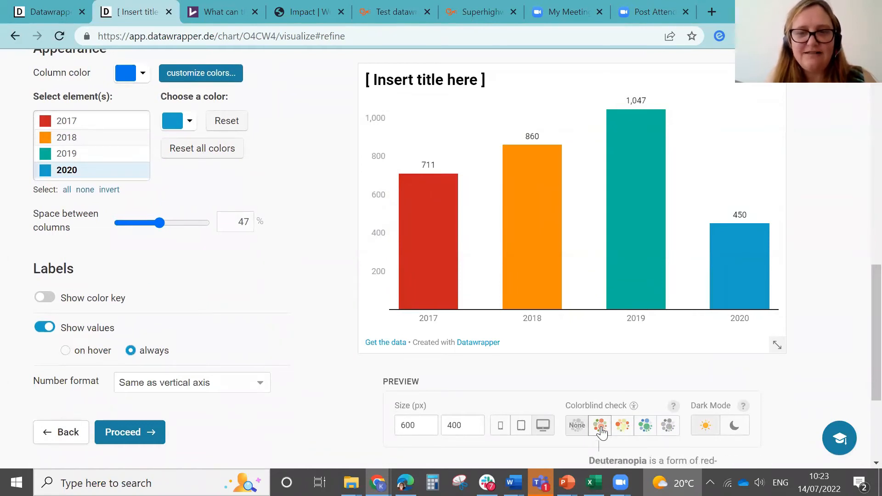
scroll(860, 349, "down", 1)
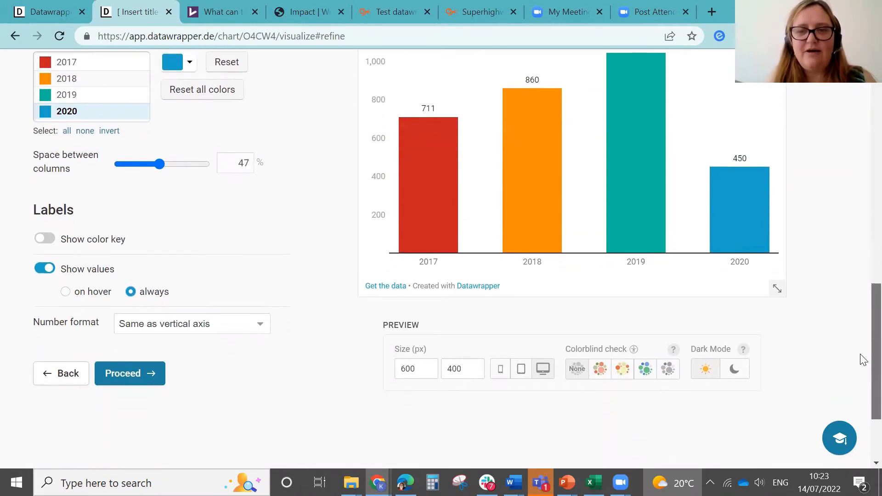
left_click(600, 364)
scroll(860, 350, "up", 1)
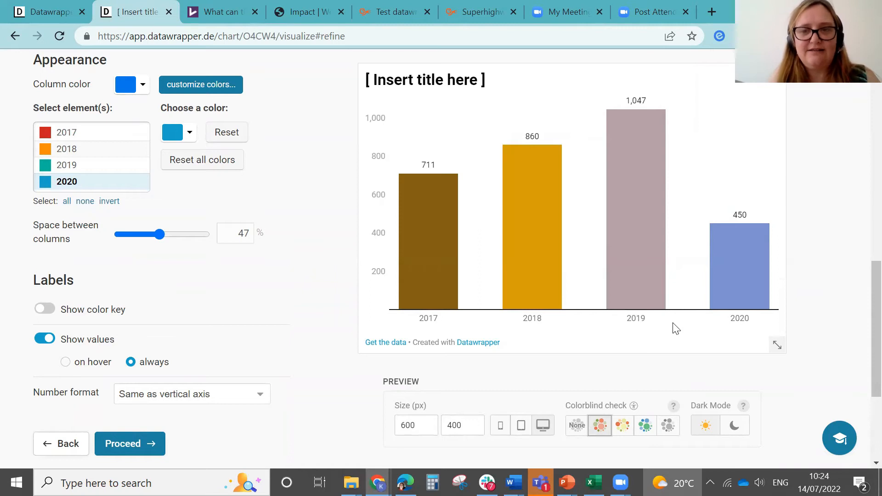
Step: Turn the colorblind preview back off to view the chart in its normal colors
left_click(576, 426)
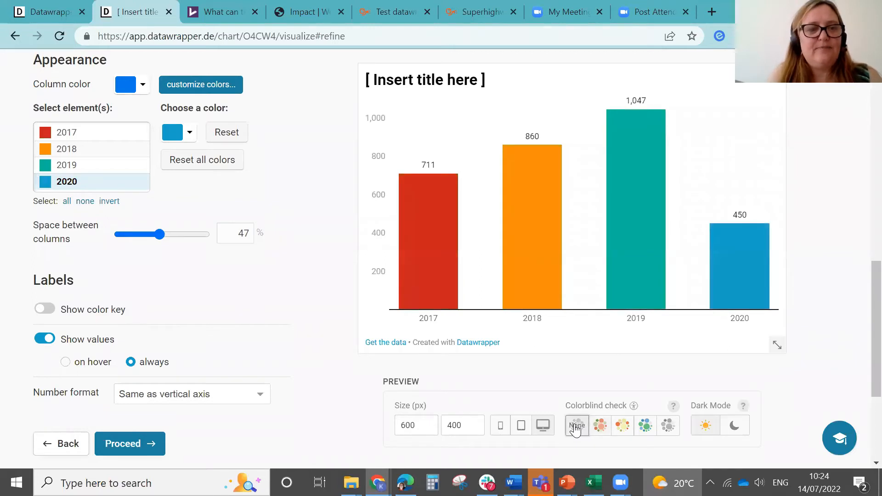
scroll(863, 327, "up", 8)
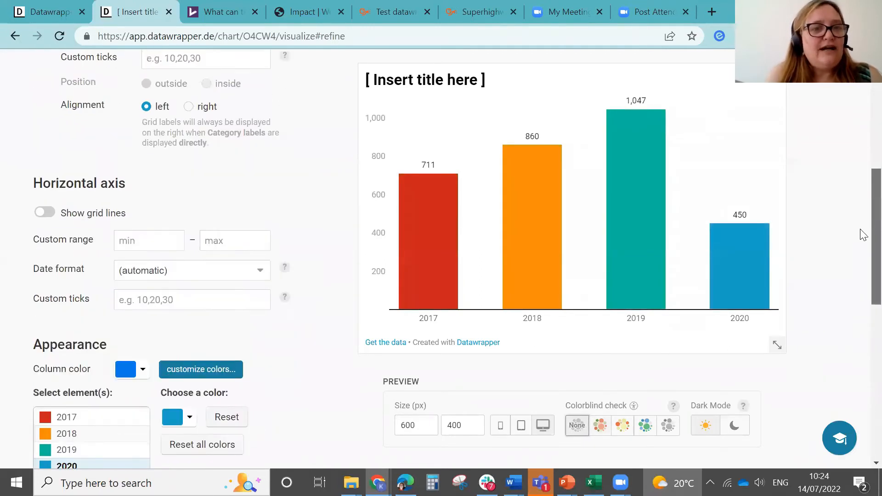
scroll(861, 142, "up", 2)
scroll(860, 158, "down", 8)
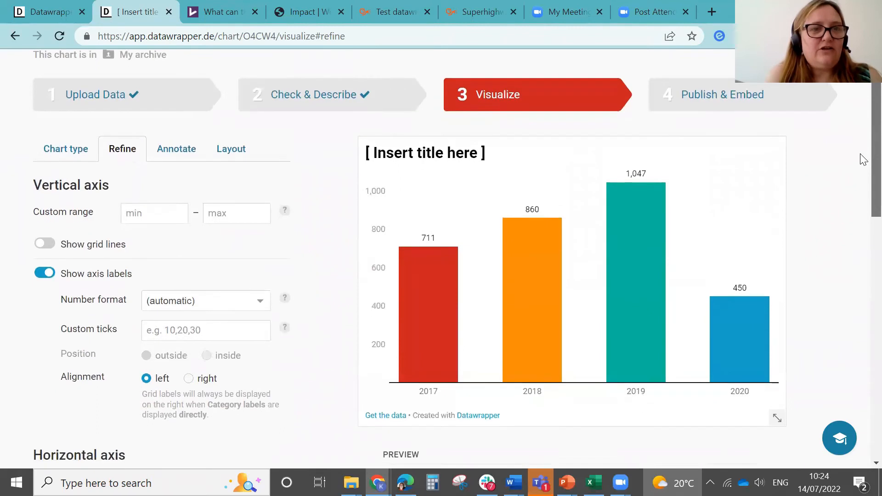
scroll(863, 281, "down", 2)
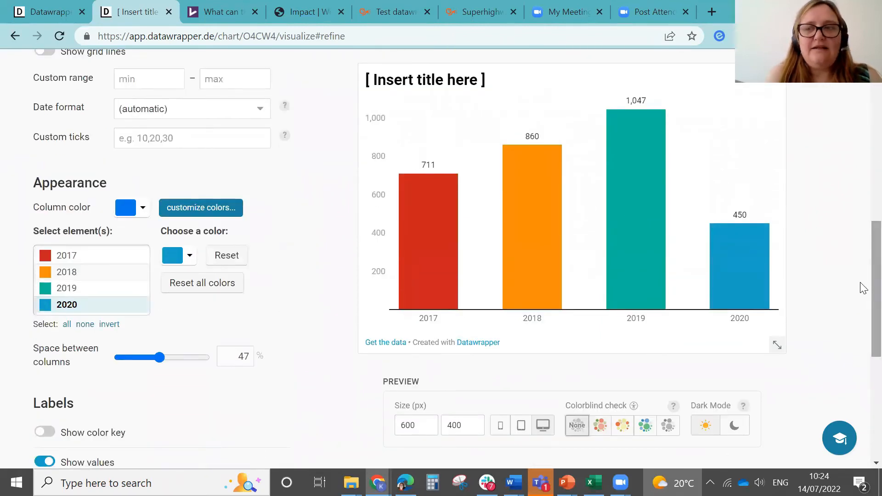
scroll(861, 287, "down", 3)
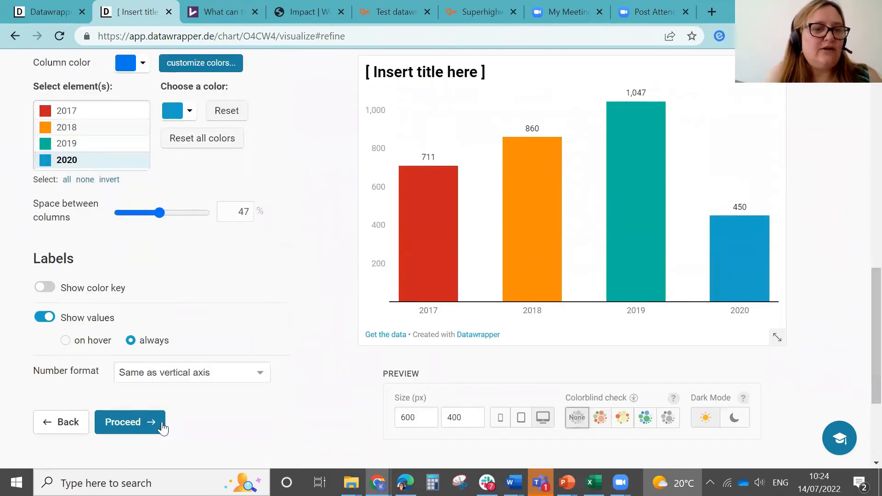
Step: Move on to annotating the chart and set its title to "Number of sessions per year"
left_click(134, 425)
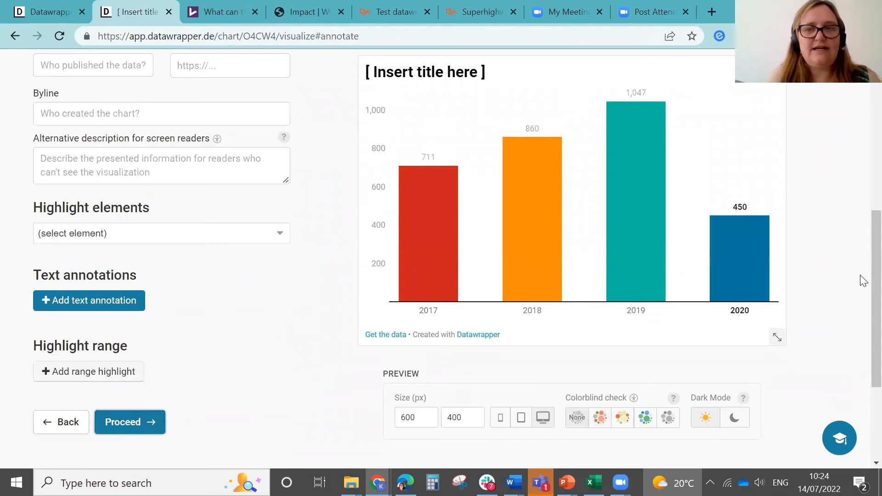
scroll(860, 275, "up", 4)
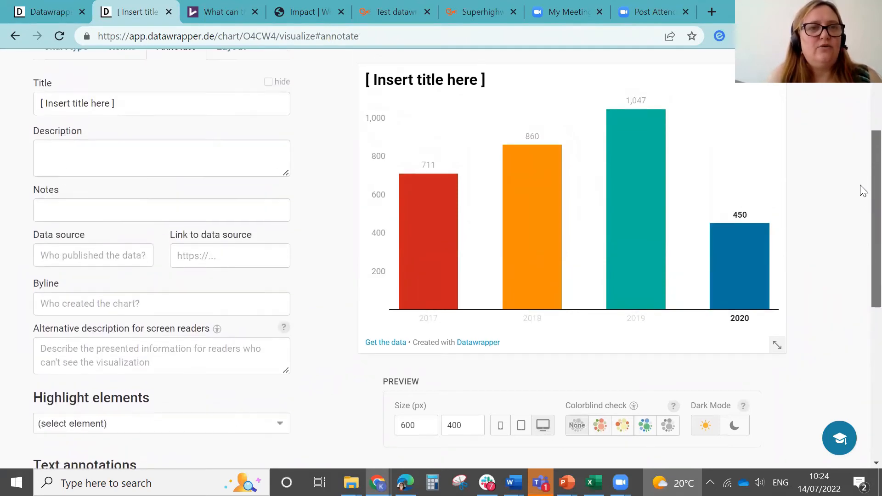
scroll(862, 191, "up", 2)
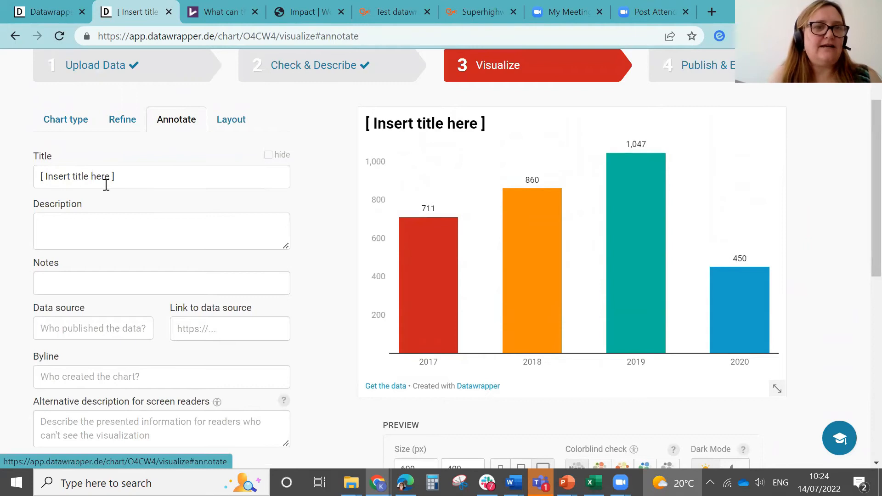
left_click(119, 179)
key("BackSpace")
key("BackSpace")
key("BackSpace")
key("BackSpace")
key("BackSpace")
key("BackSpace")
key("BackSpace")
key("BackSpace")
key("BackSpace")
key("BackSpace")
key("BackSpace")
key("BackSpace")
key("BackSpace")
key("BackSpace")
key("BackSpace")
key("BackSpace")
key("BackSpace")
key("BackSpace")
key("BackSpace")
key("BackSpace")
key("BackSpace")
type("N")
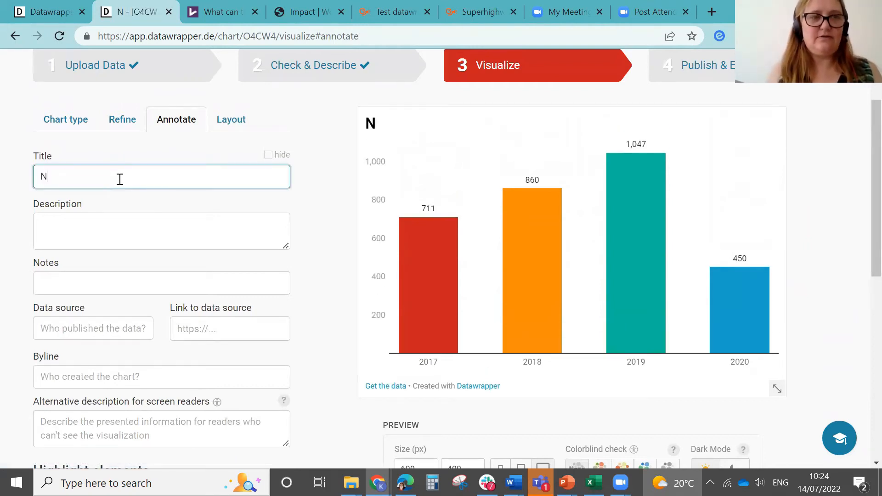
type("umber of sessions")
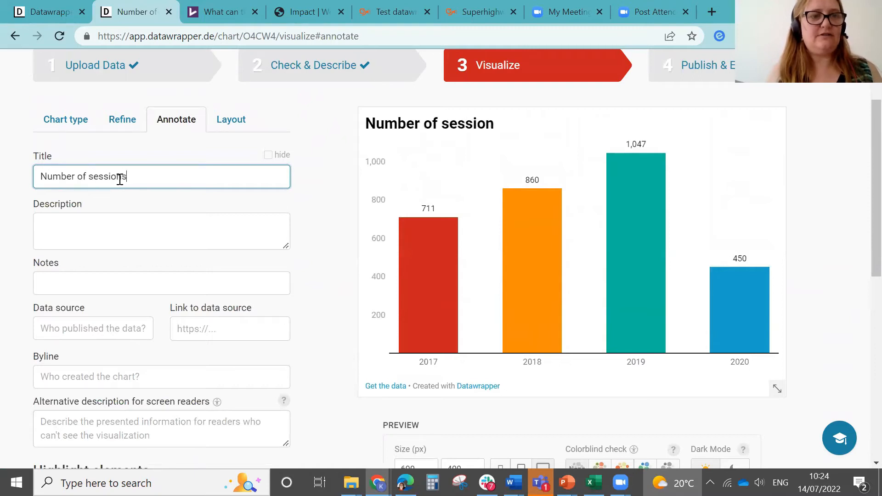
type(" per year")
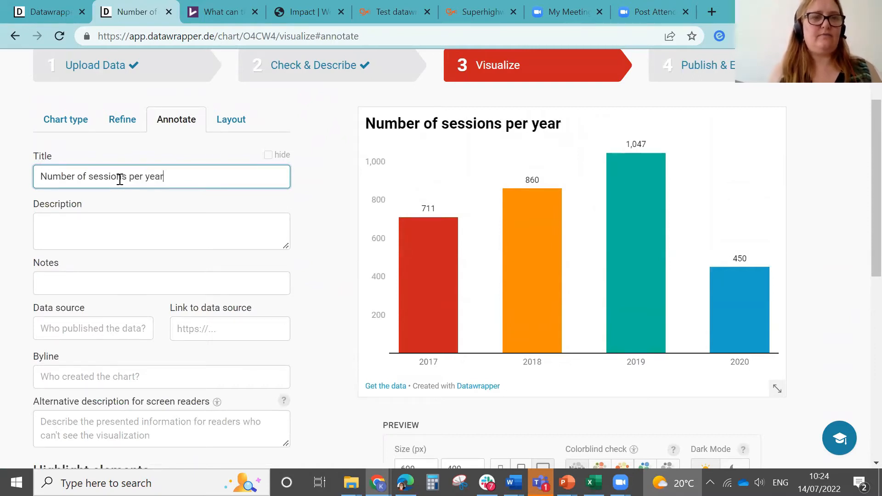
Step: Add the note "The programme only ran for 4 months in 2020" to the chart
left_click(96, 229)
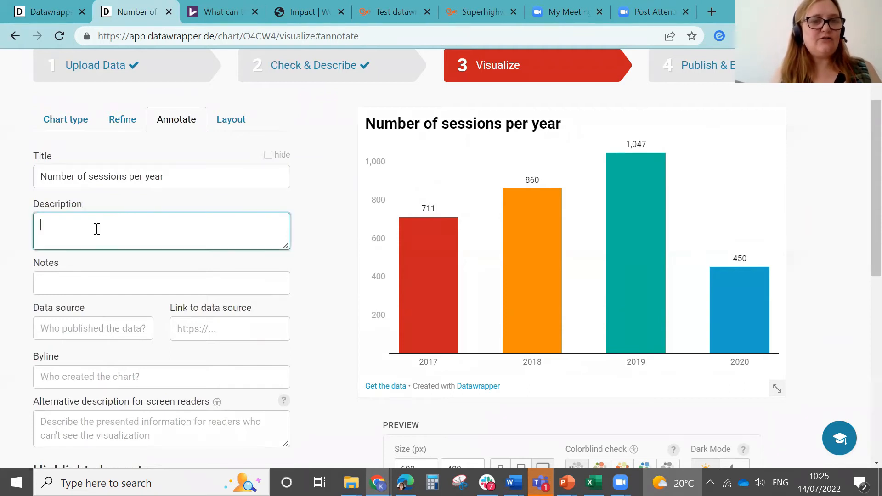
left_click(93, 291)
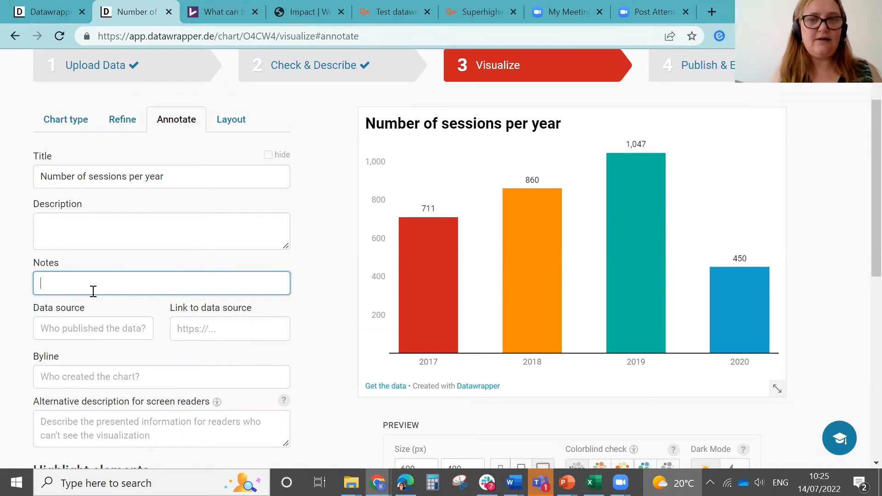
type("T")
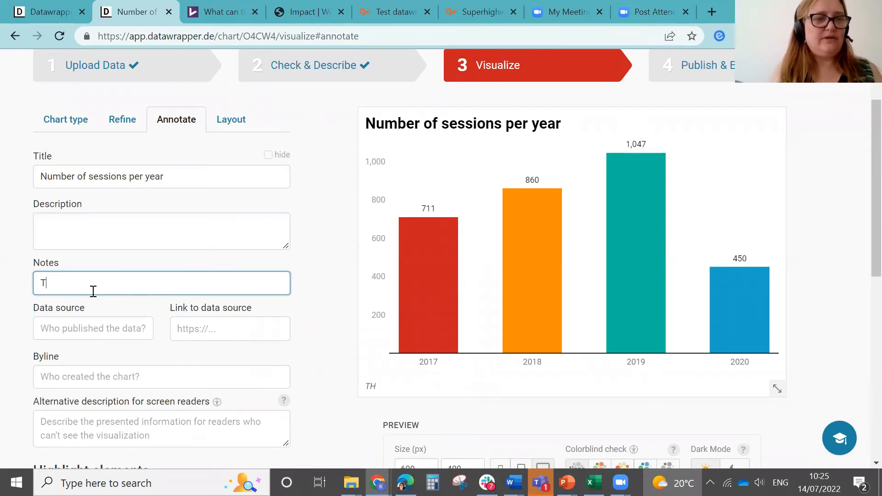
type("He prrogamme only r")
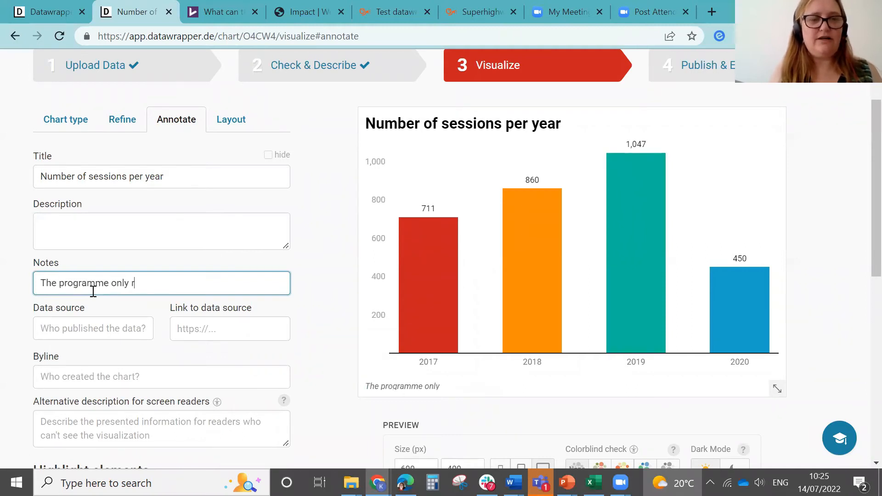
type("an for 4 mont")
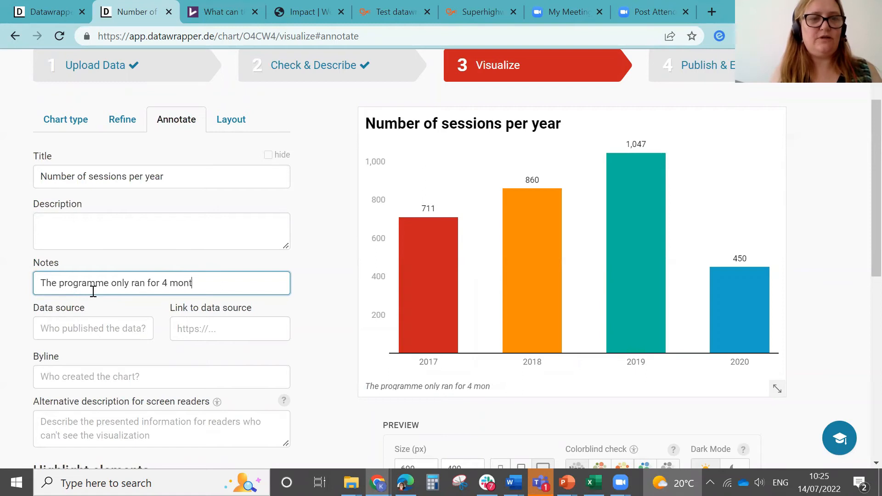
type("hs in 2020")
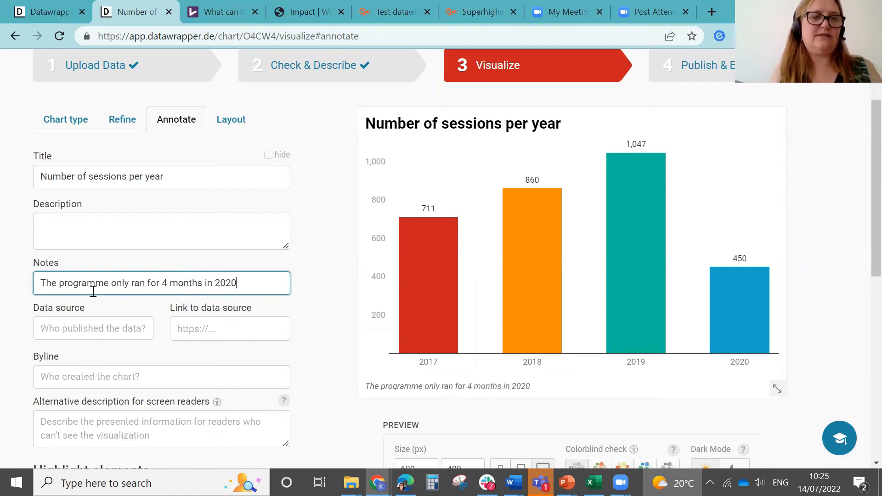
left_click(310, 301)
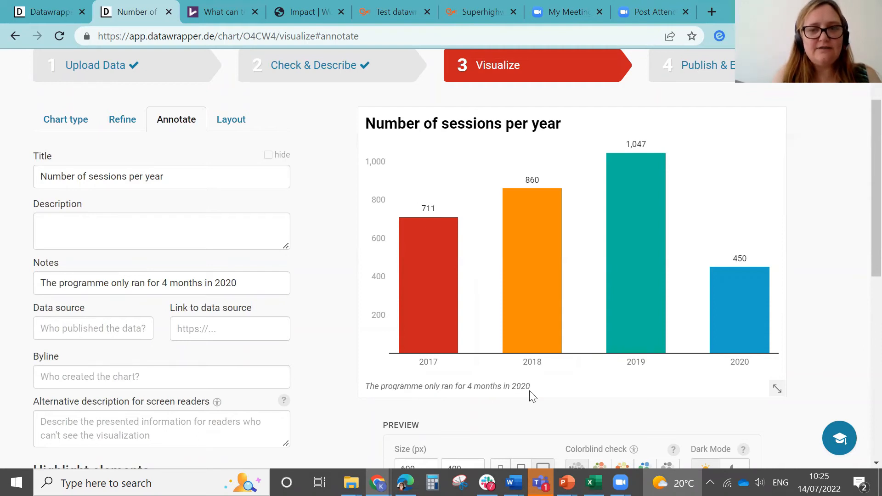
Step: Enter "Music Mentors" as the chart's data source
scroll(854, 253, "down", 1)
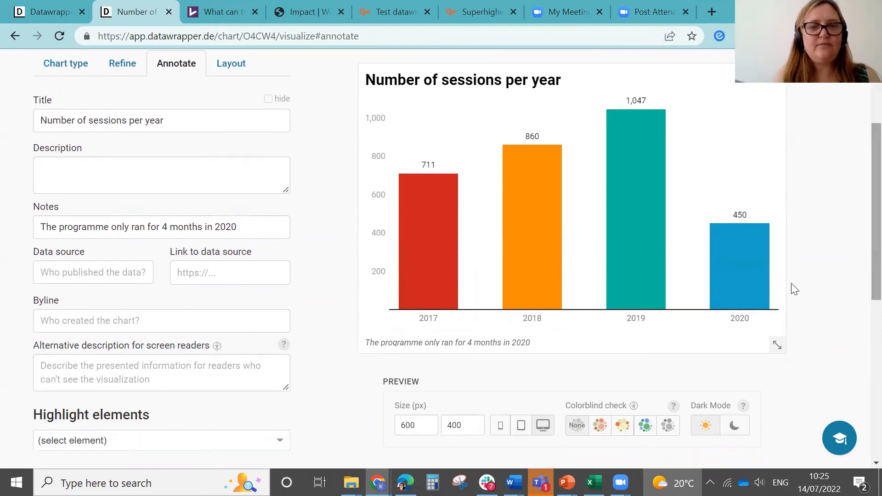
left_click(82, 278)
type("Music Mentors")
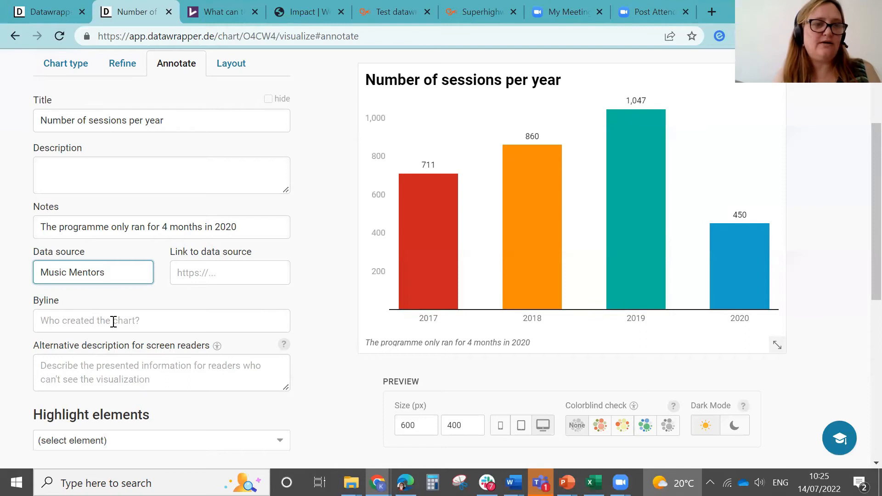
scroll(860, 207, "down", 2)
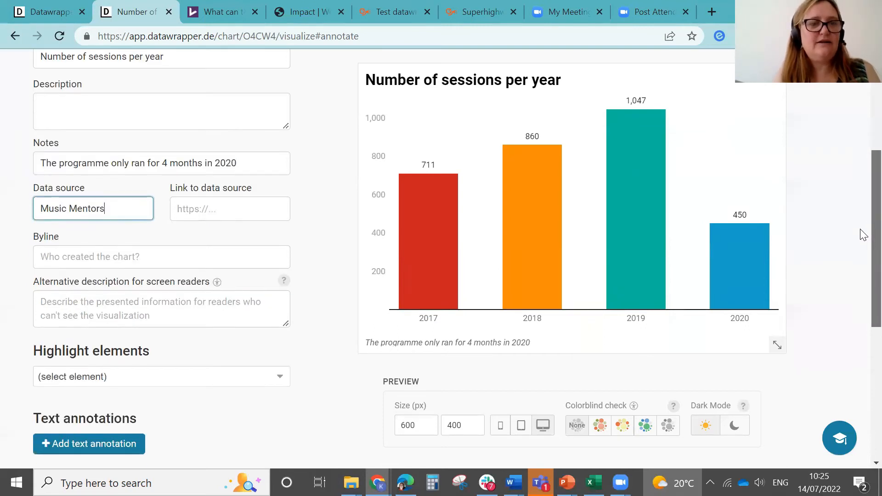
Step: Highlight the 2019 column so the other years appear faded
left_click(95, 291)
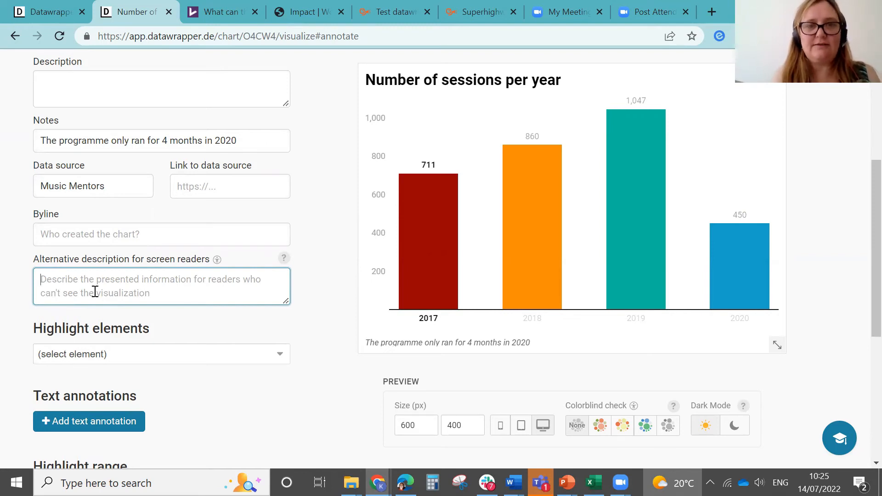
scroll(860, 238, "down", 2)
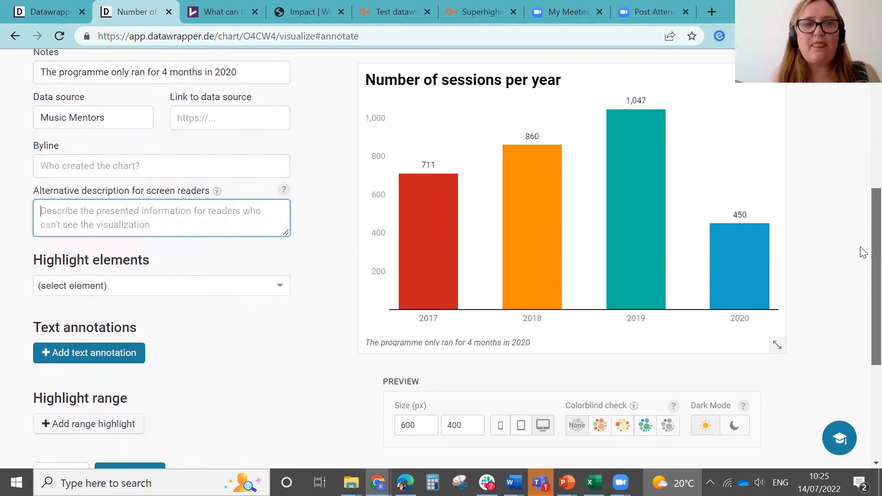
scroll(861, 252, "down", 1)
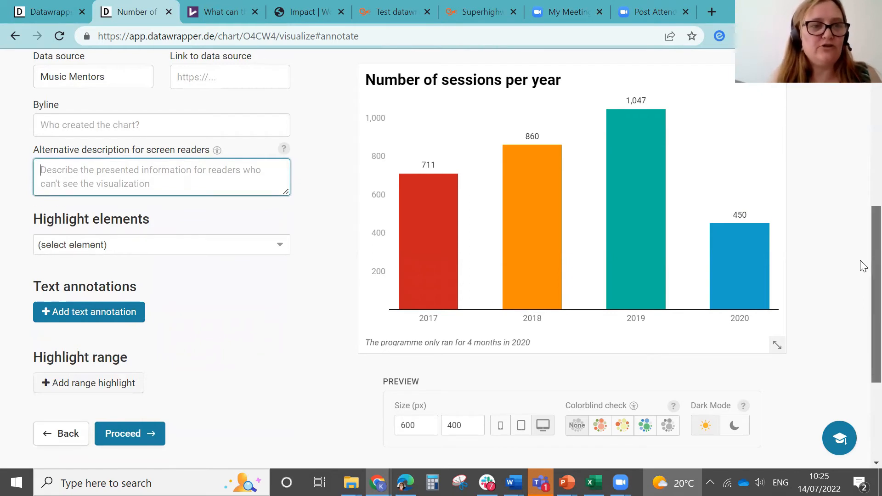
scroll(860, 276, "down", 2)
scroll(860, 291, "up", 1)
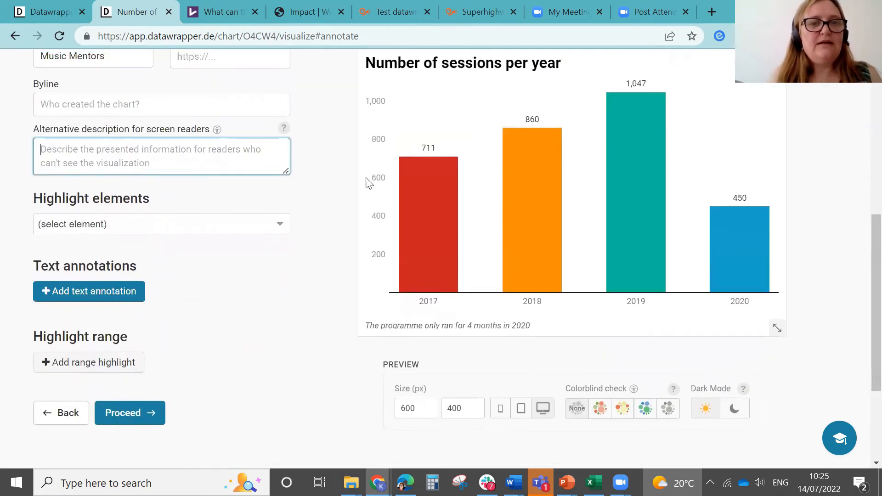
left_click(220, 226)
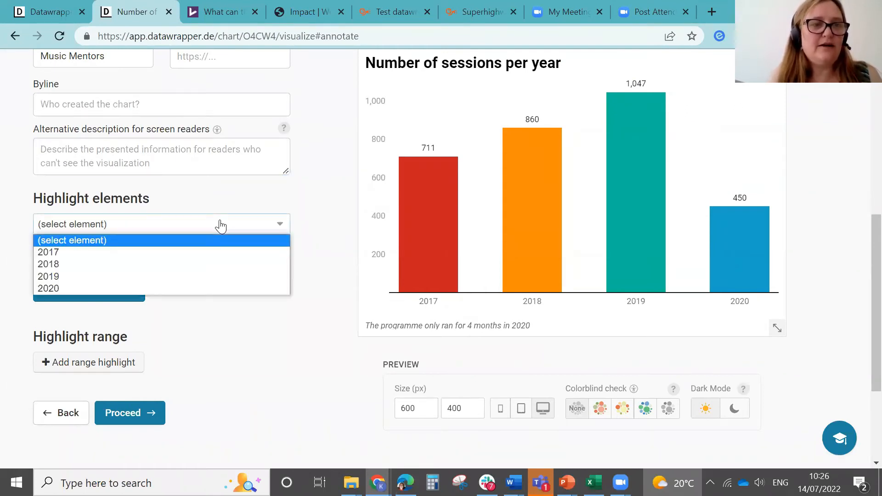
left_click(107, 275)
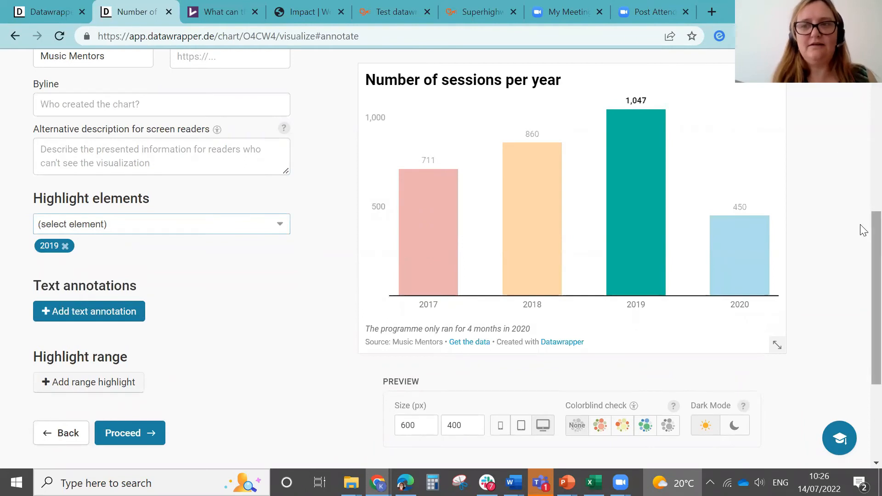
Step: Proceed to the layout settings and switch off both the data download and image download options in the footer
scroll(861, 232, "down", 2)
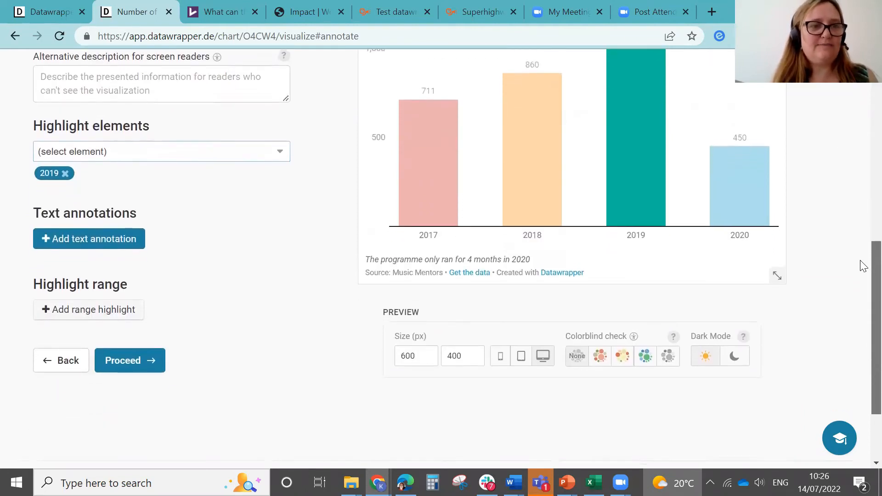
left_click(144, 365)
left_click_drag(864, 259, 860, 199)
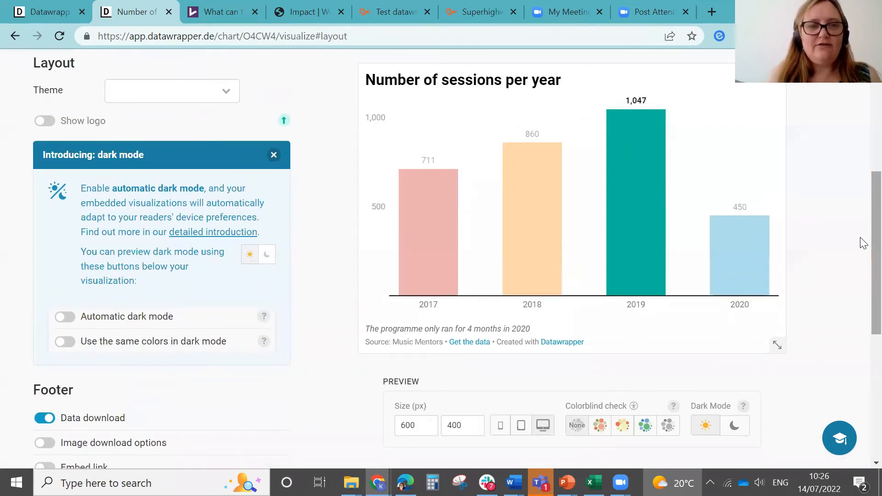
scroll(863, 243, "down", 4)
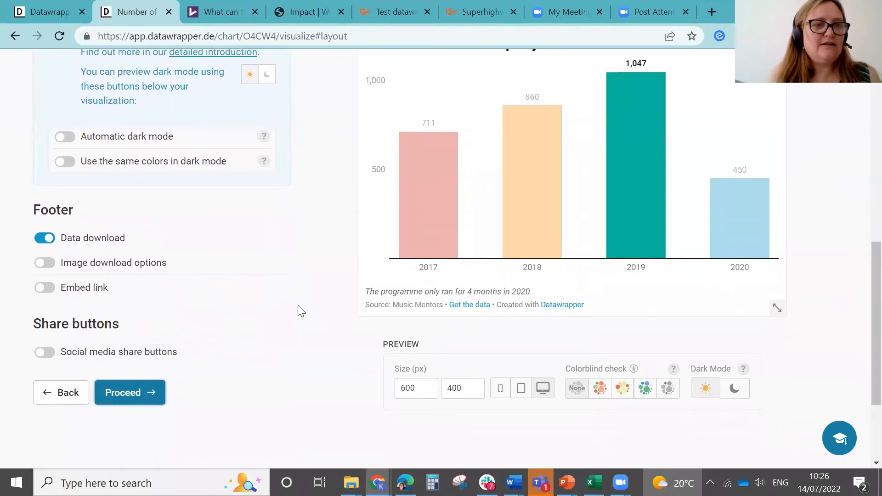
left_click(44, 263)
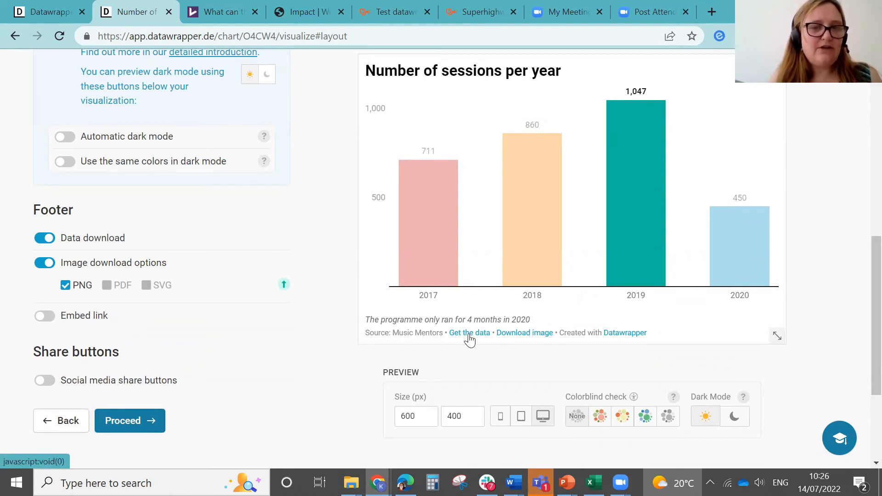
left_click(45, 237)
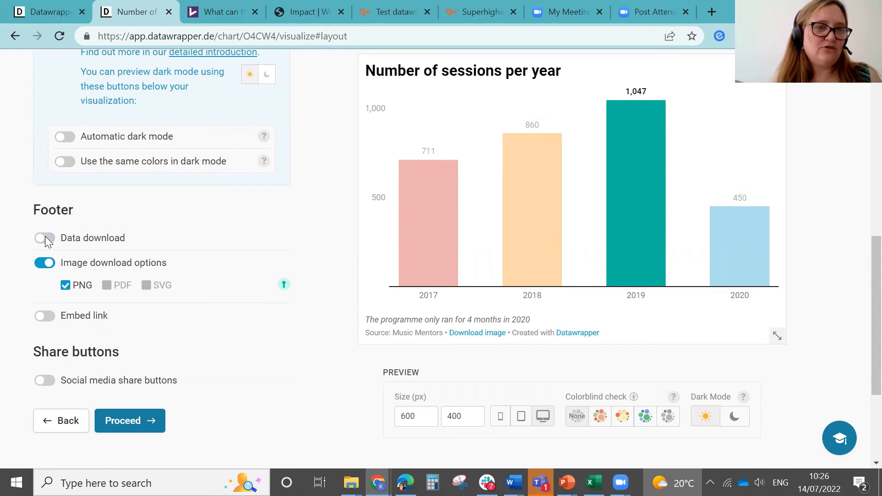
left_click(47, 264)
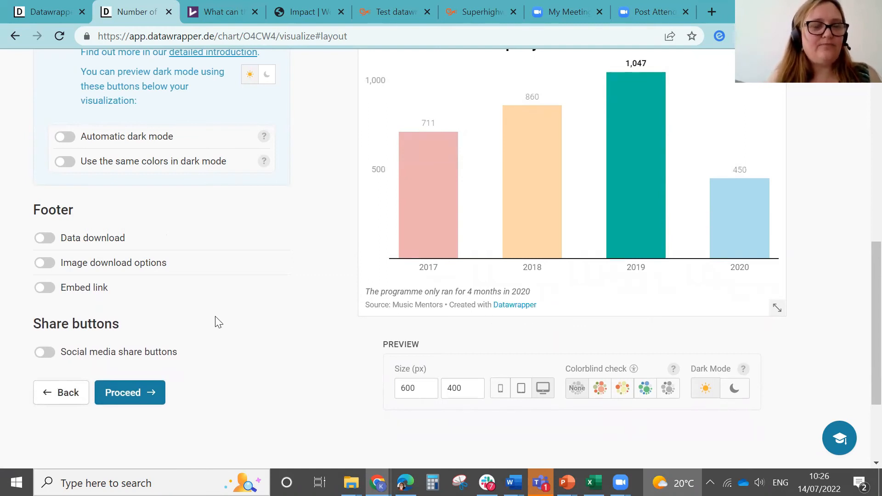
Step: Proceed to the Publish & Embed stage of the chart
left_click(131, 393)
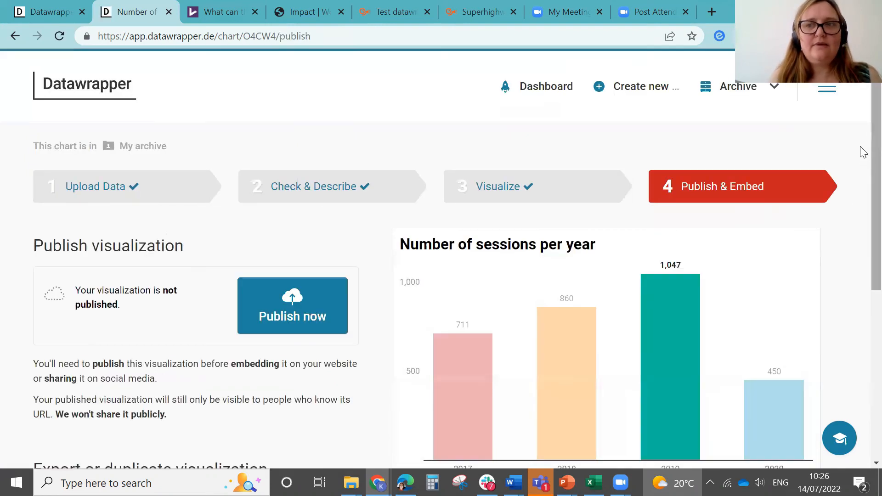
scroll(861, 170, "down", 2)
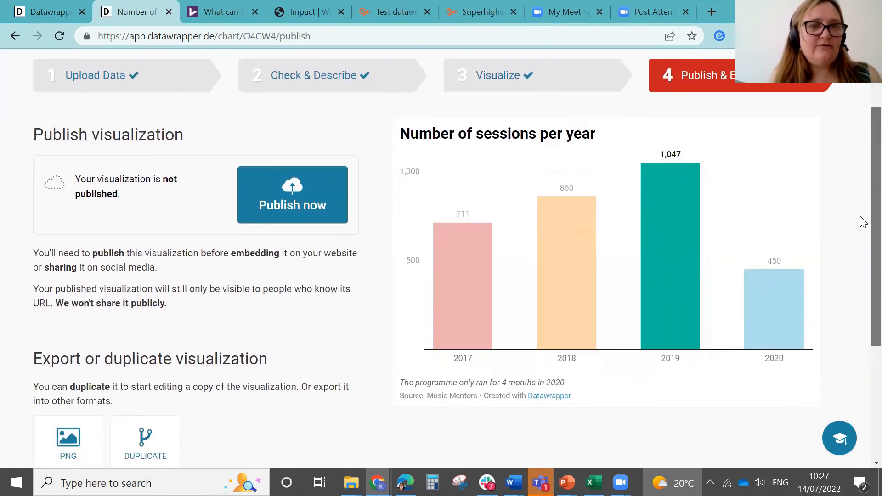
Step: Publish the chart
scroll(863, 222, "down", 1)
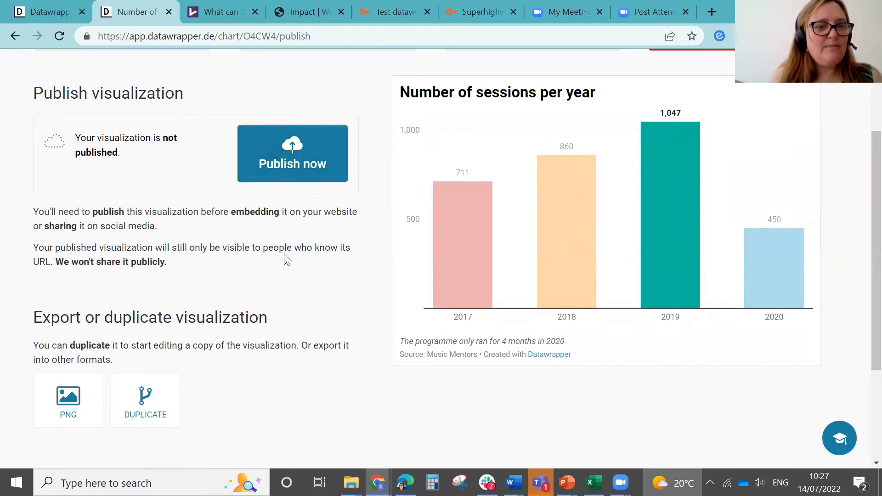
scroll(862, 239, "down", 1)
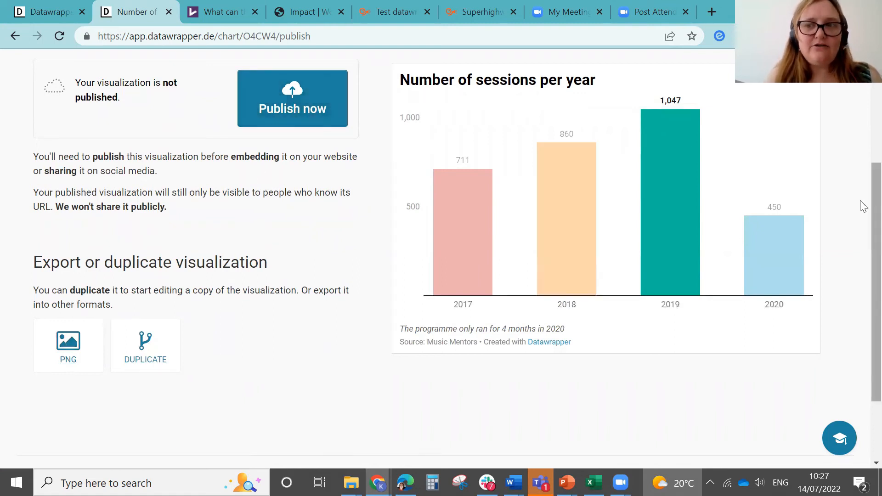
left_click(324, 104)
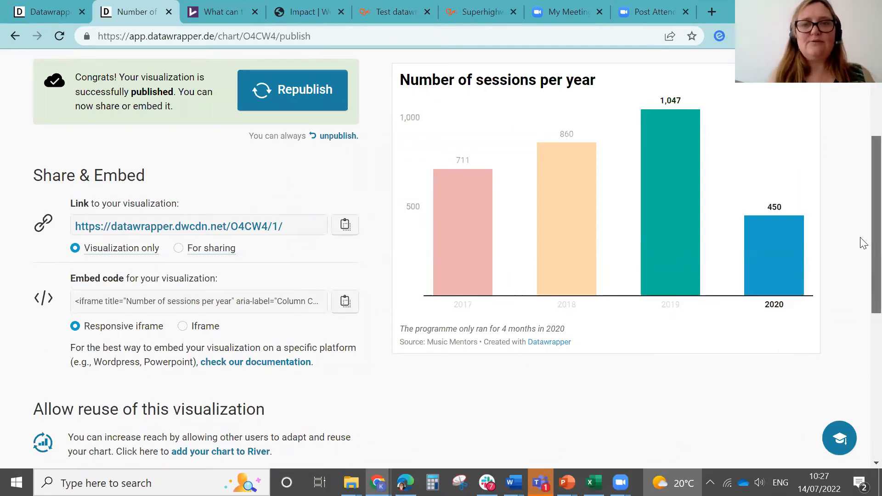
Step: Republish the updated chart
scroll(861, 207, "up", 5)
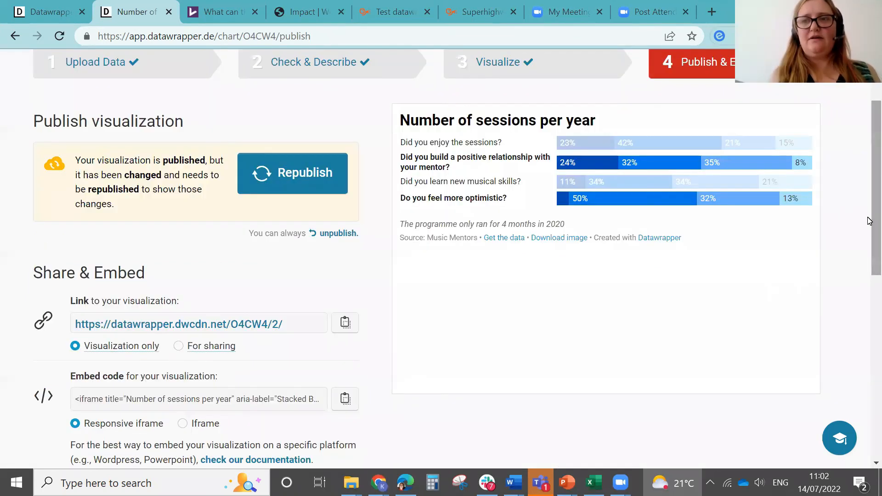
scroll(870, 216, "up", 2)
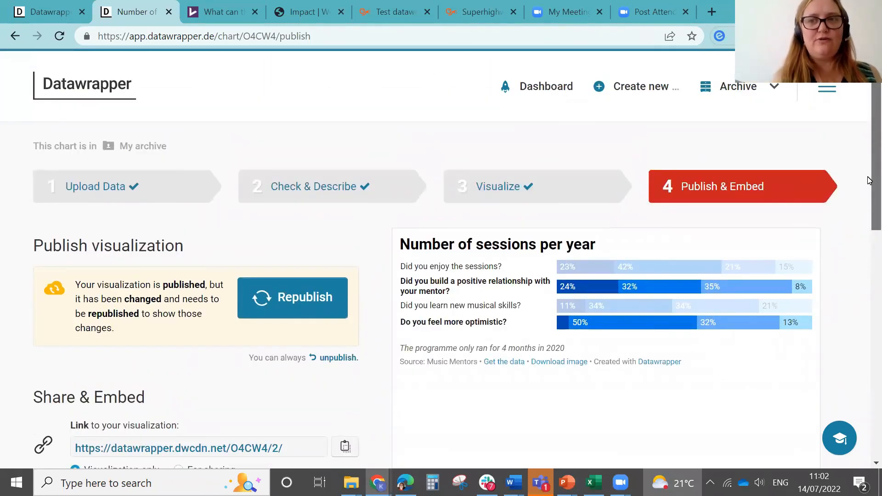
scroll(869, 181, "down", 1)
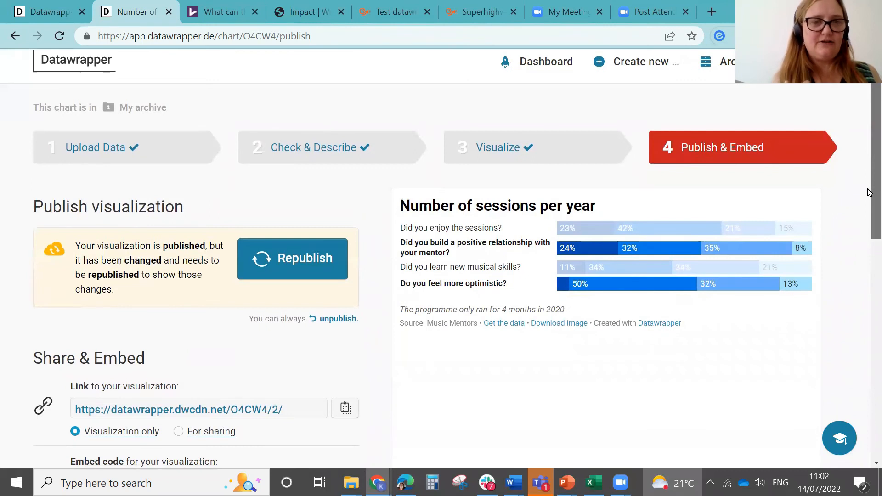
scroll(869, 193, "down", 1)
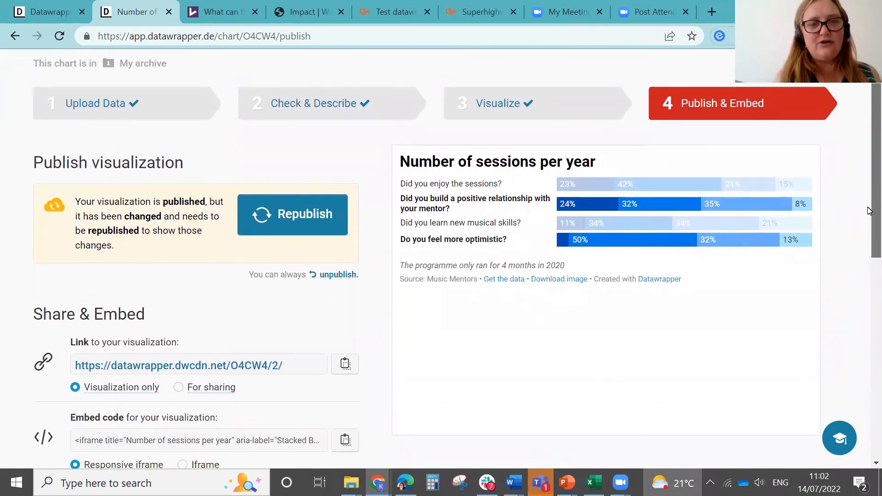
scroll(869, 216, "down", 1)
scroll(869, 225, "down", 1)
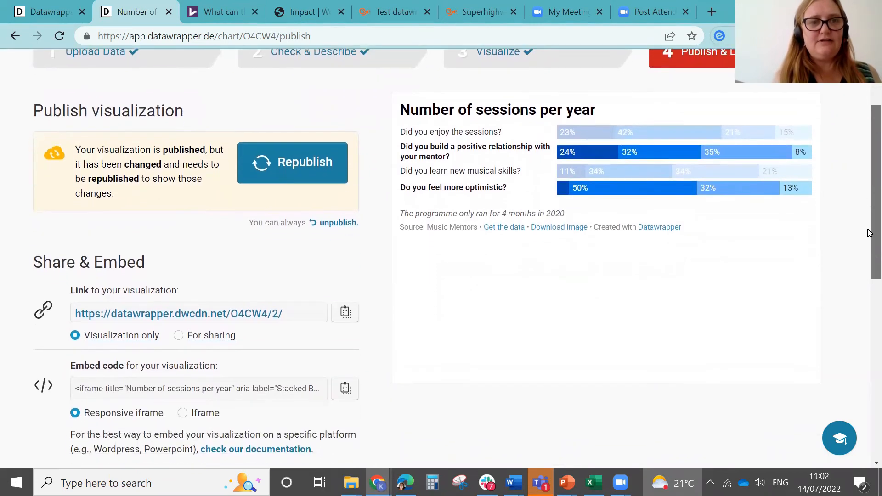
scroll(869, 232, "up", 4)
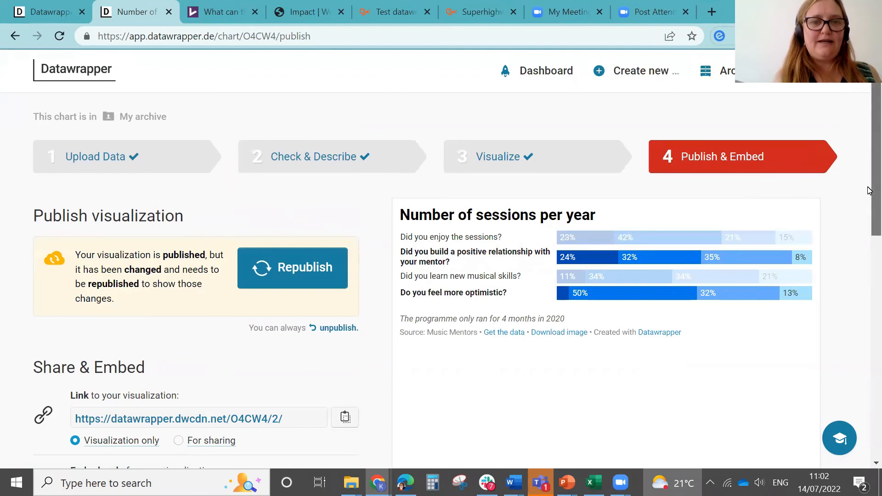
scroll(868, 193, "down", 4)
left_click(299, 166)
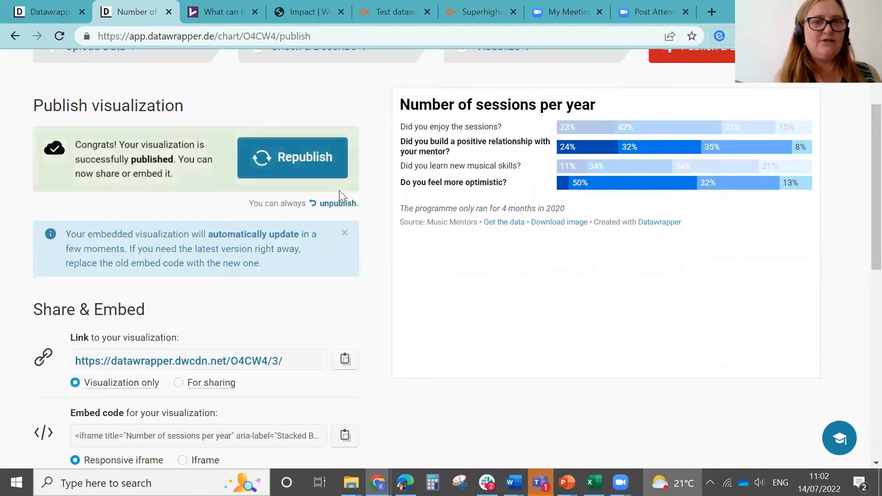
Step: Copy the chart's responsive iframe embed code
scroll(862, 230, "down", 3)
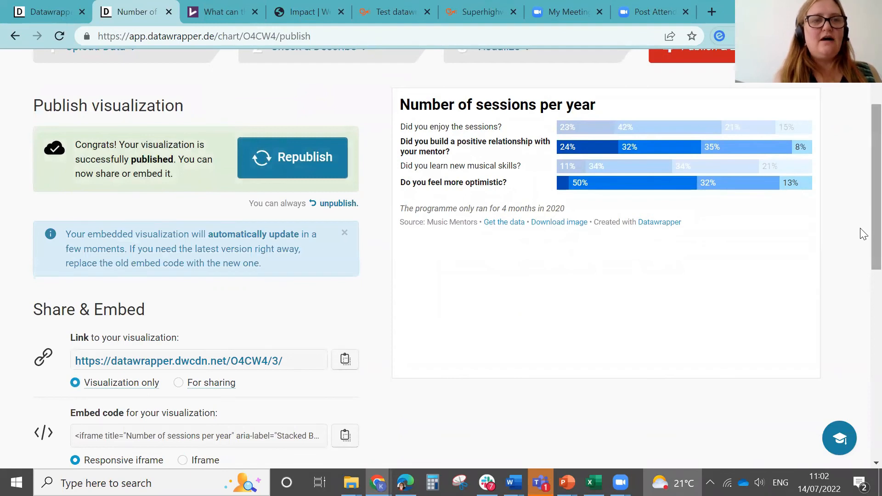
scroll(862, 290, "down", 1)
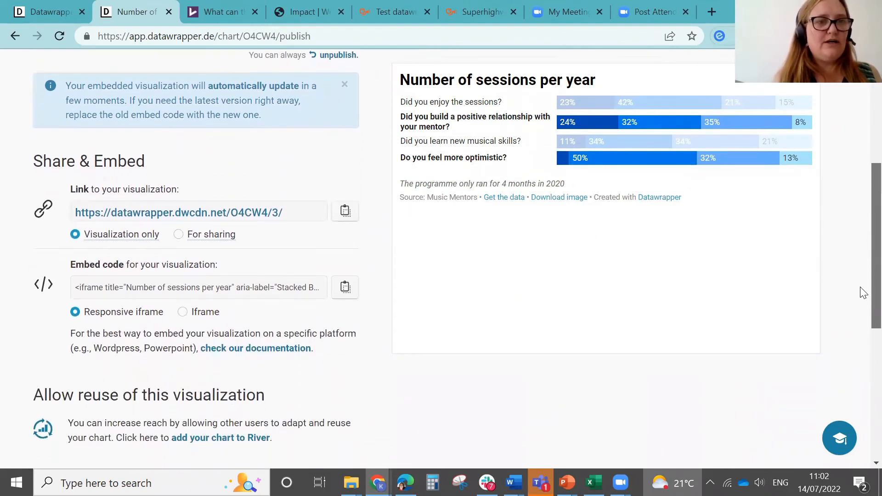
mouse_move(271, 212)
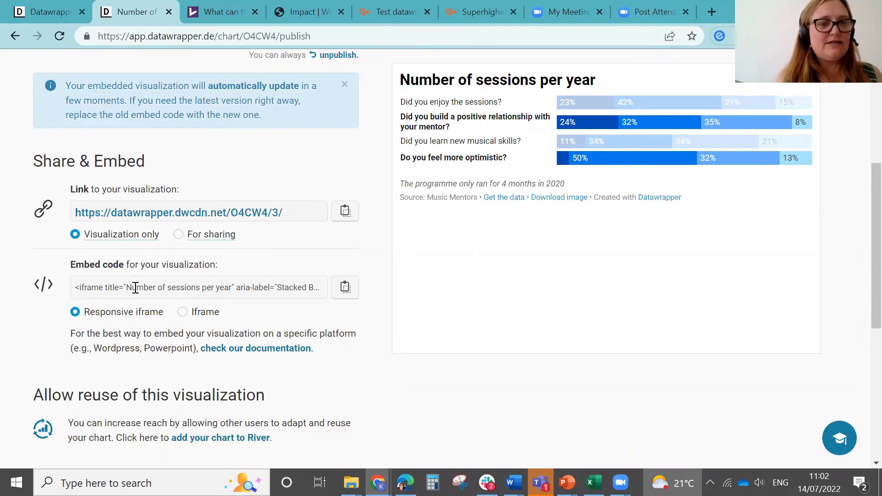
left_click(345, 288)
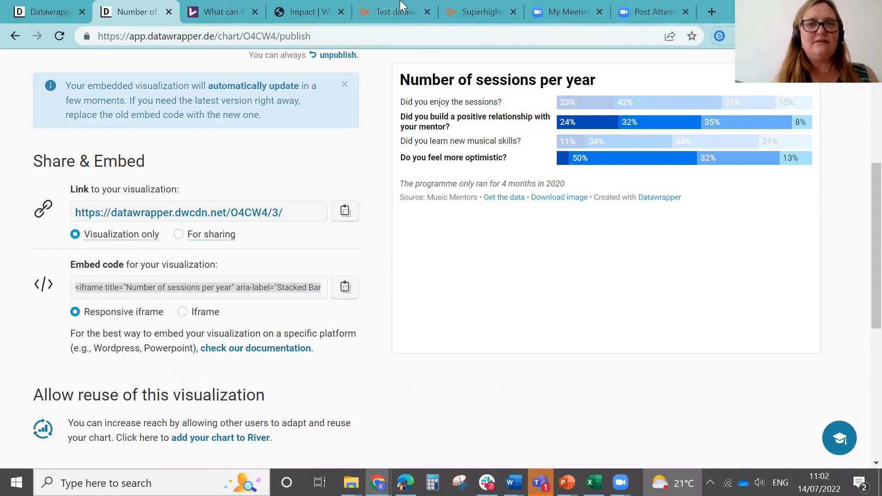
Step: Open the HTML source editor for the body text of the Test datawrapper embed page in the website admin
left_click(473, 11)
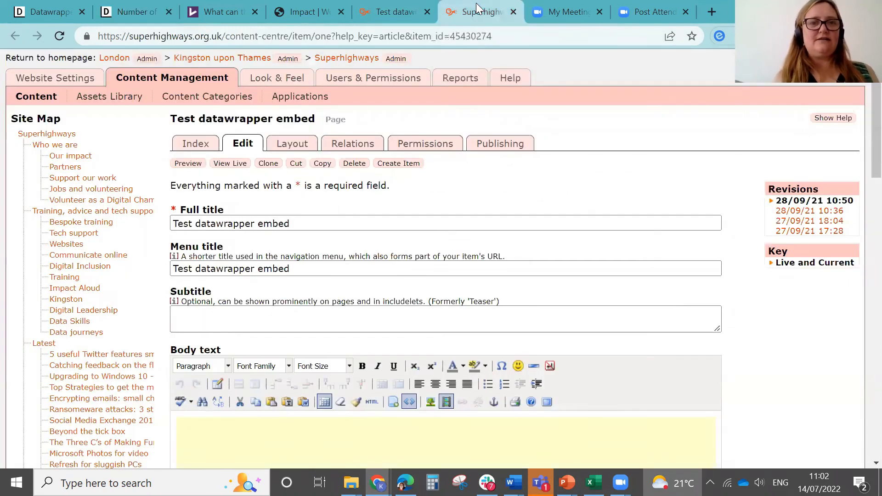
left_click(385, 11)
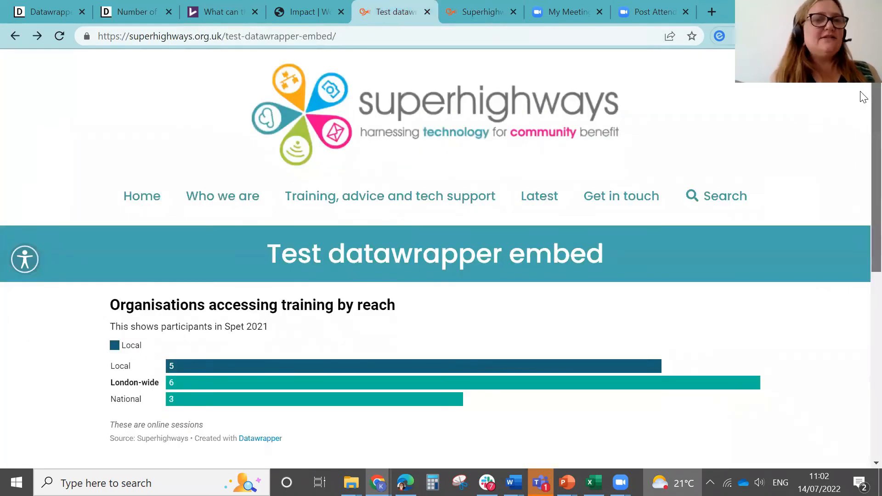
scroll(863, 97, "down", 1)
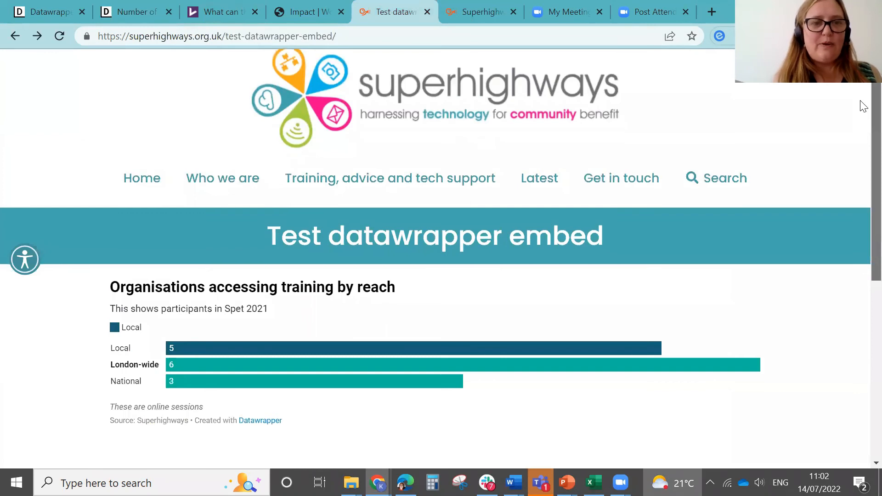
scroll(863, 107, "down", 2)
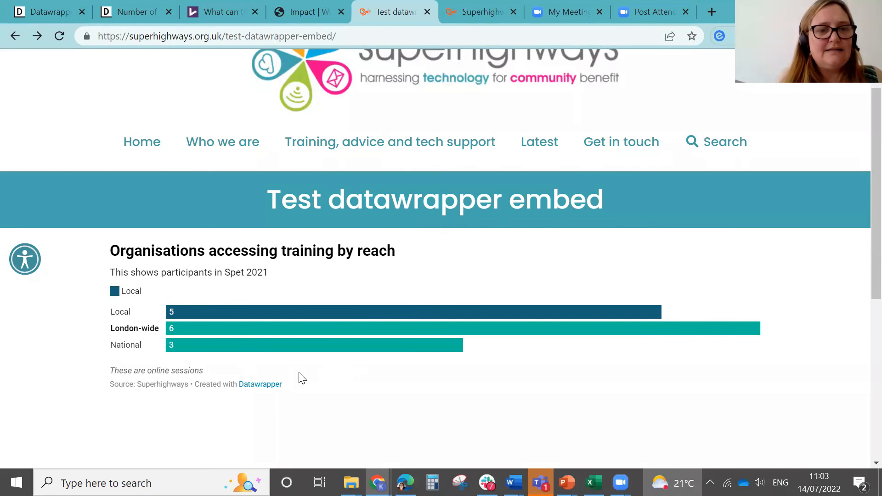
left_click(480, 10)
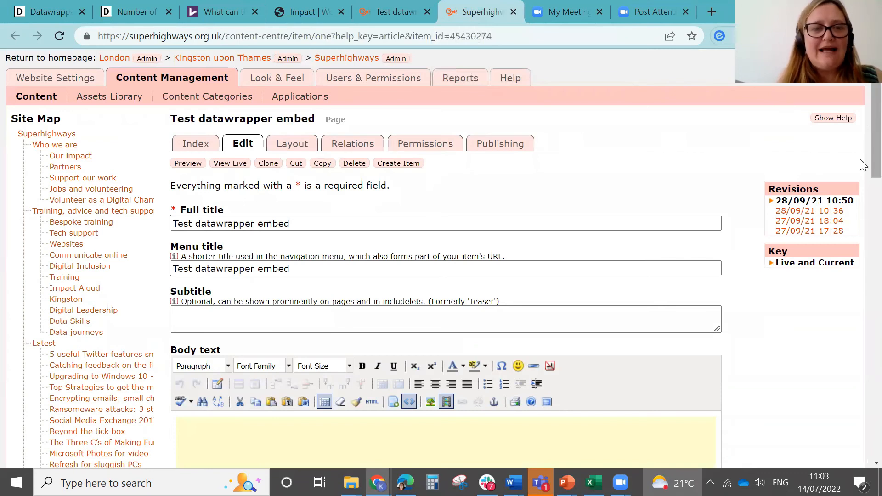
scroll(862, 197, "down", 1)
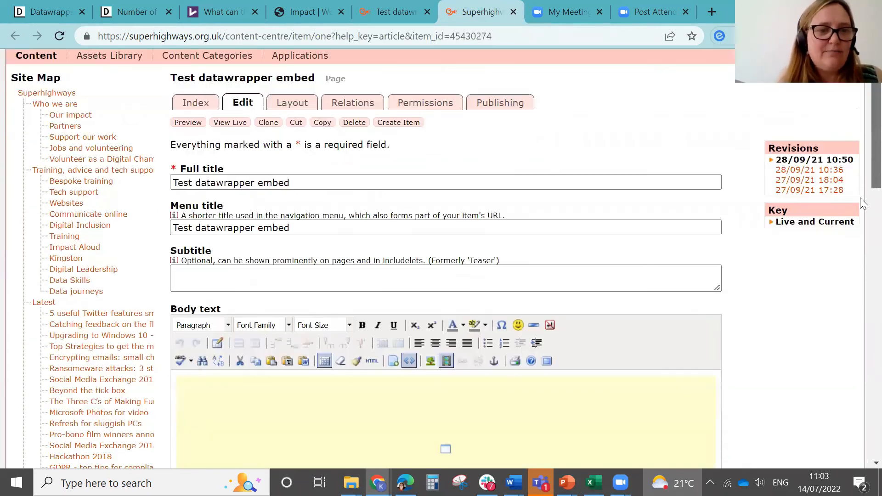
scroll(860, 197, "down", 3)
scroll(861, 191, "up", 3)
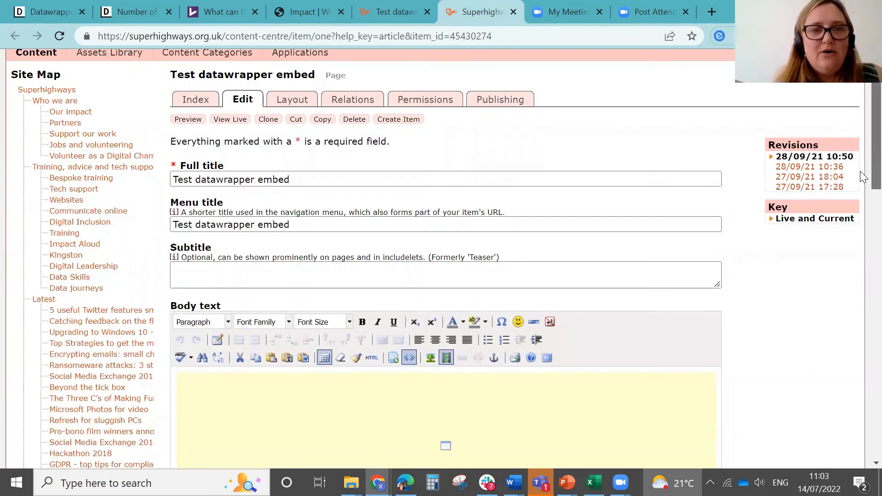
scroll(859, 173, "down", 2)
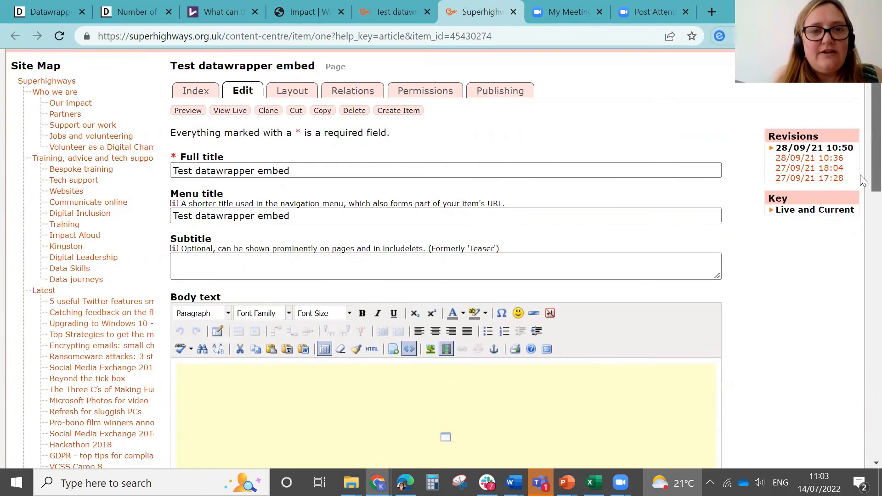
scroll(859, 183, "down", 3)
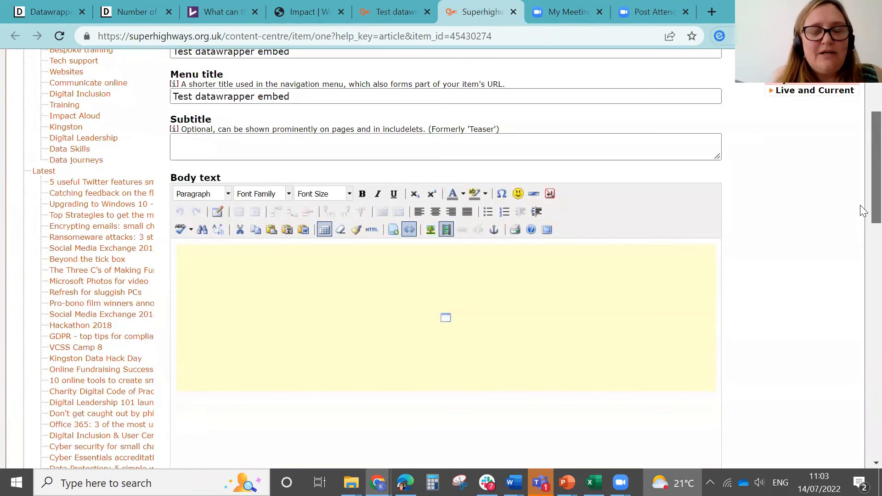
left_click(371, 229)
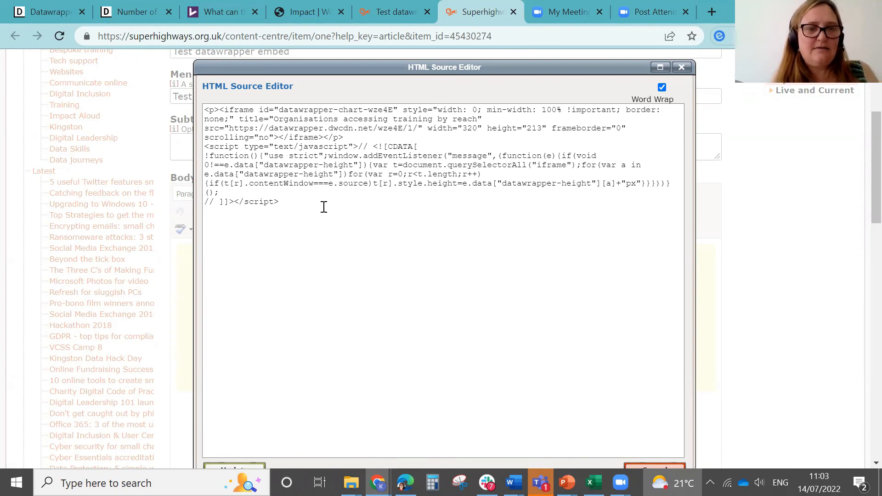
Step: Paste the chart's embed code into the body HTML after a new empty paragraph and apply the update
key("ctrl+v")
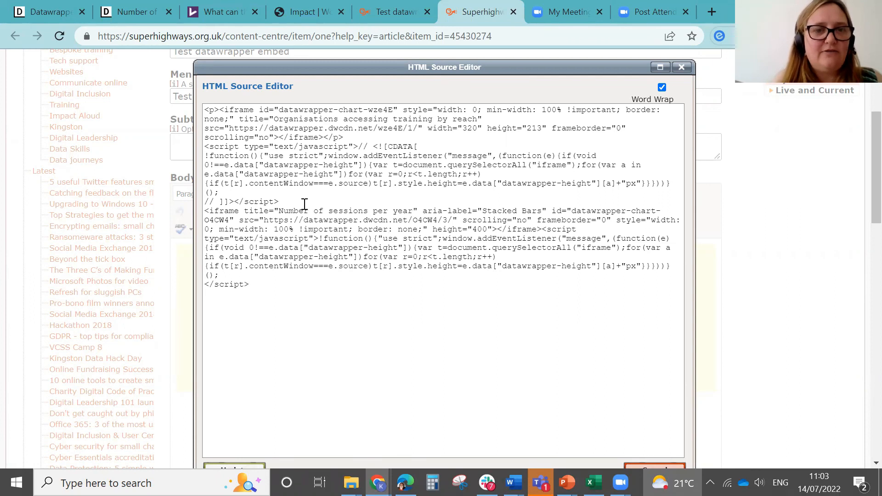
key("Return")
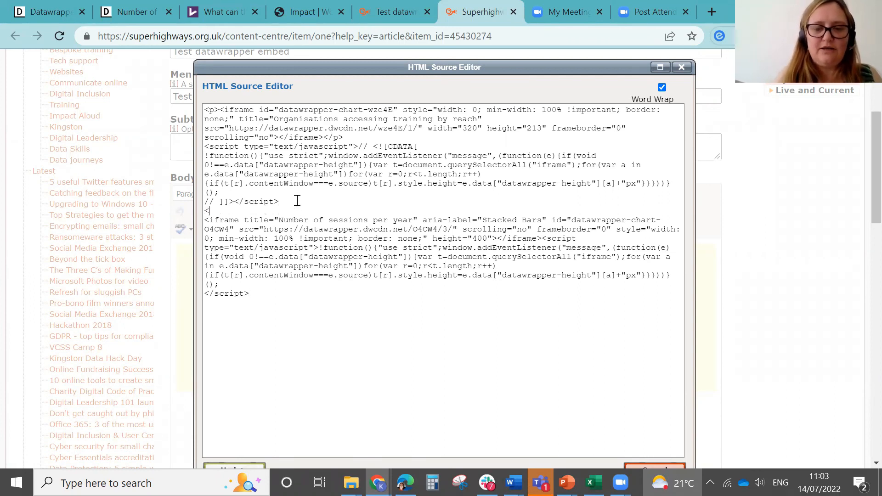
type("<p>")
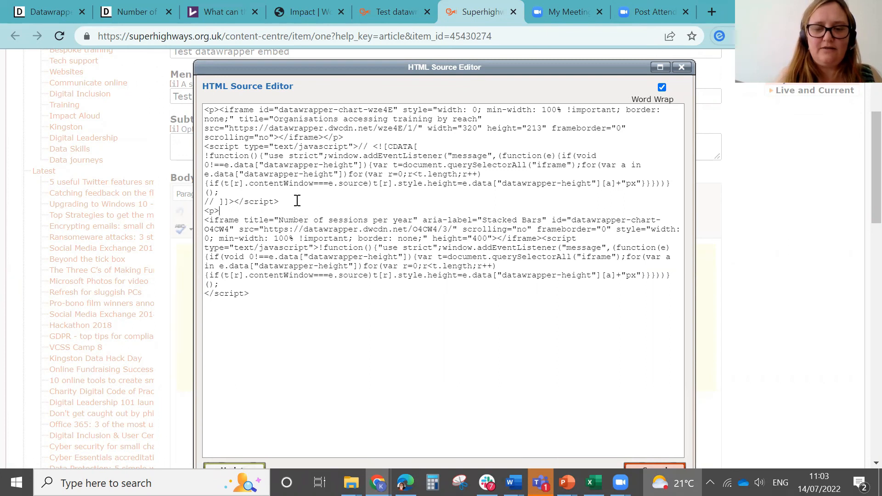
type("</p>")
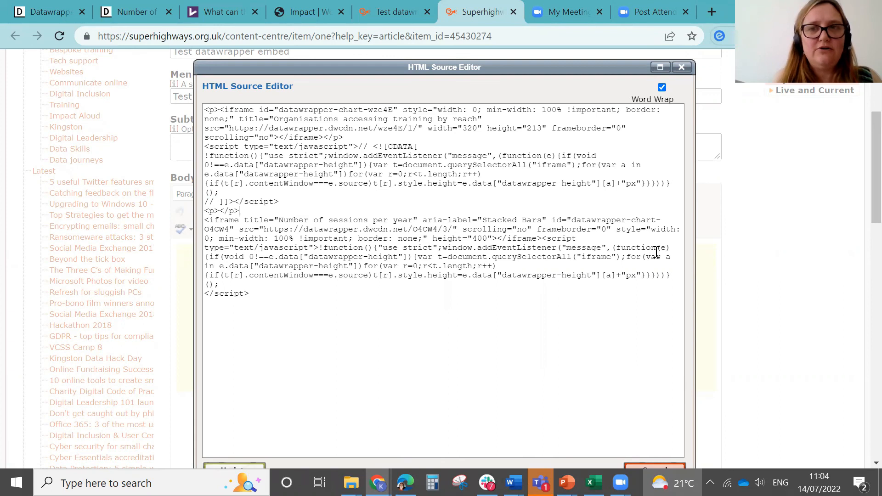
scroll(862, 216, "down", 1)
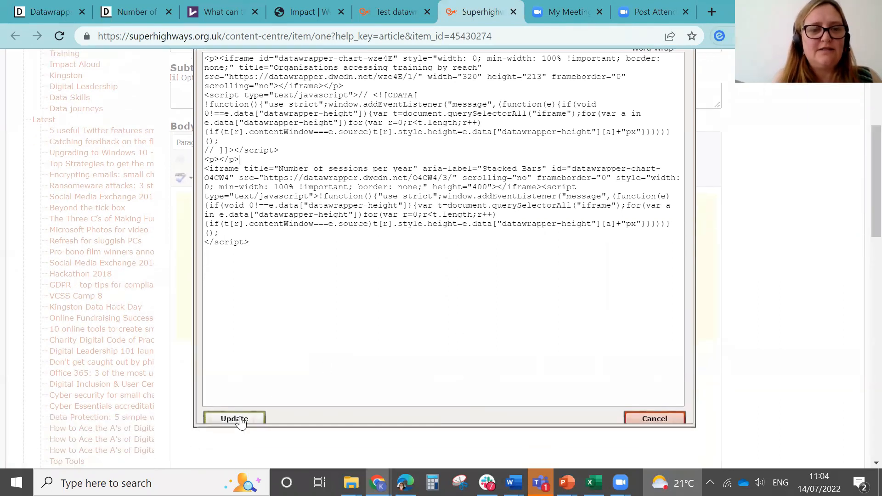
left_click(237, 420)
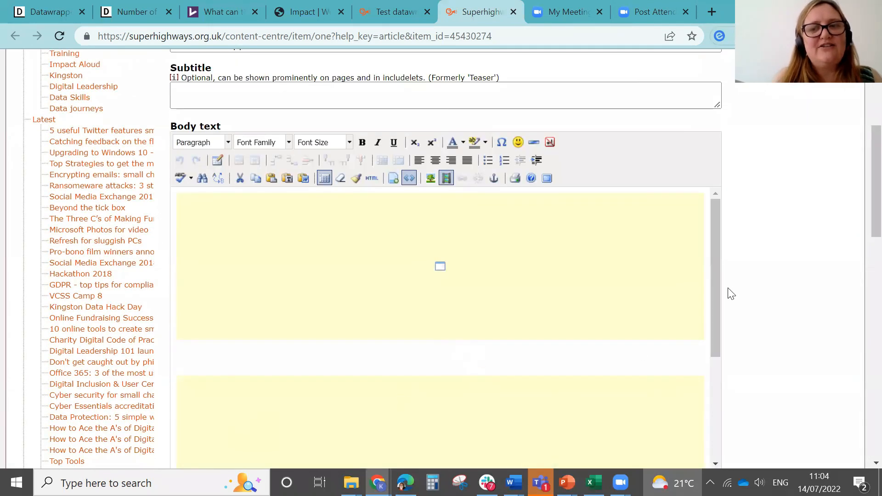
Step: Save the page changes
scroll(507, 392, "down", 2)
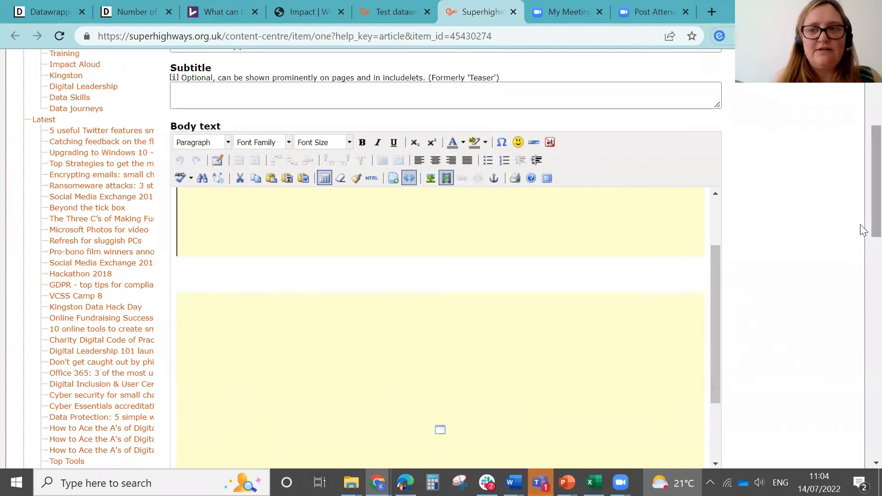
scroll(861, 280, "down", 6)
scroll(861, 303, "down", 3)
left_click(188, 375)
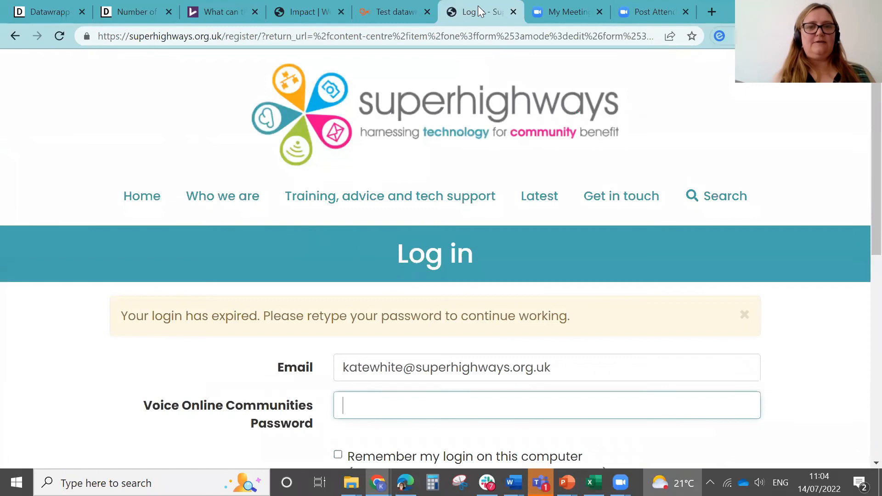
Step: Enter the account password to log in again and complete the save
type("•••••••")
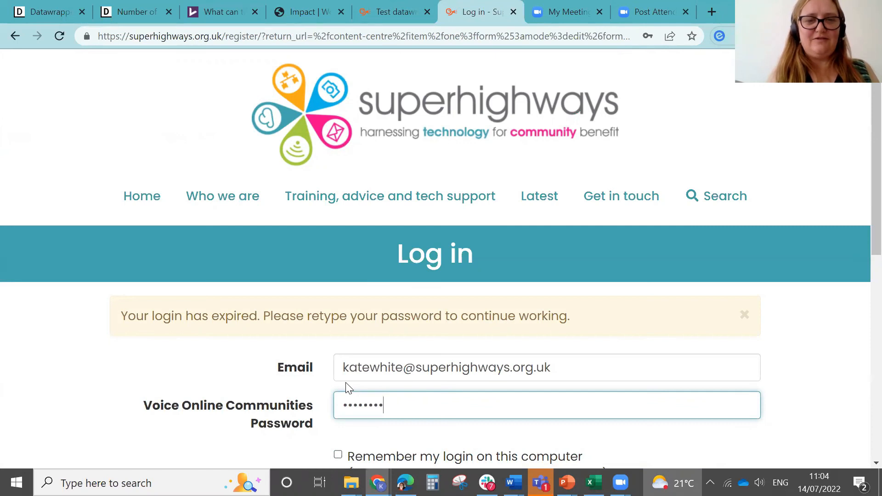
key("Return")
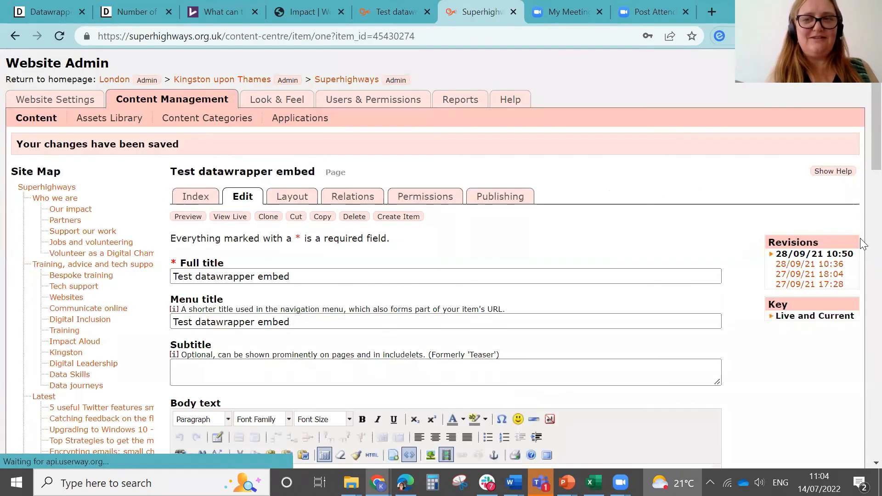
Step: Reload the live Test datawrapper embed page and examine the newly embedded chart
scroll(862, 193, "down", 5)
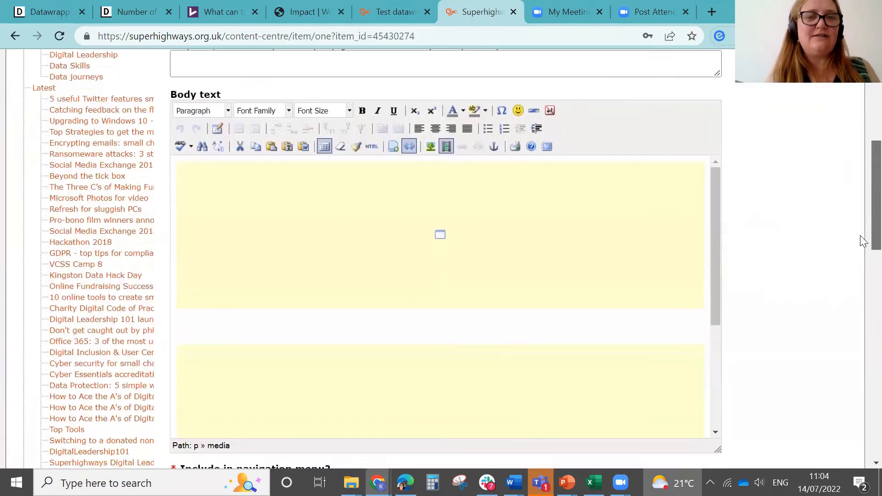
scroll(860, 317, "down", 10)
left_click(257, 310)
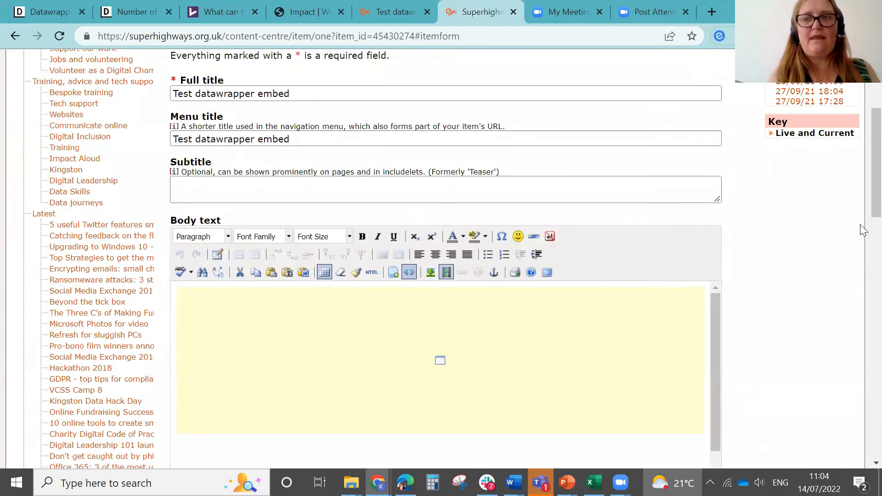
left_click(372, 14)
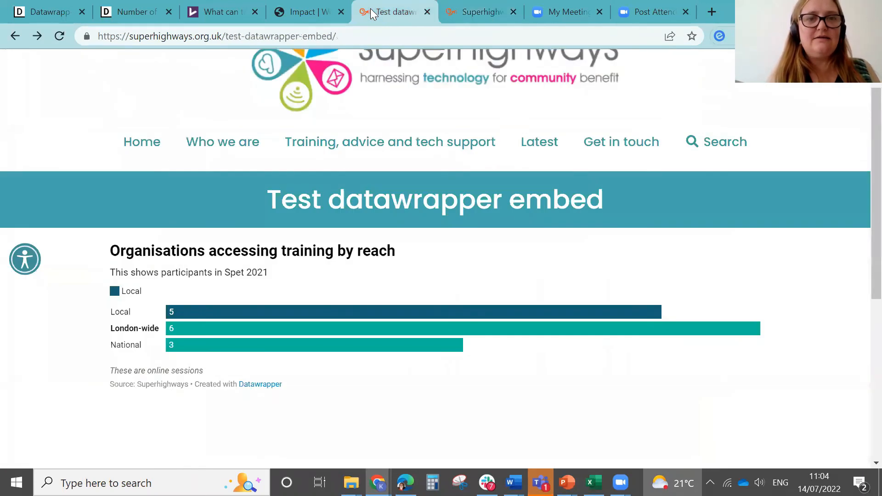
key("F5")
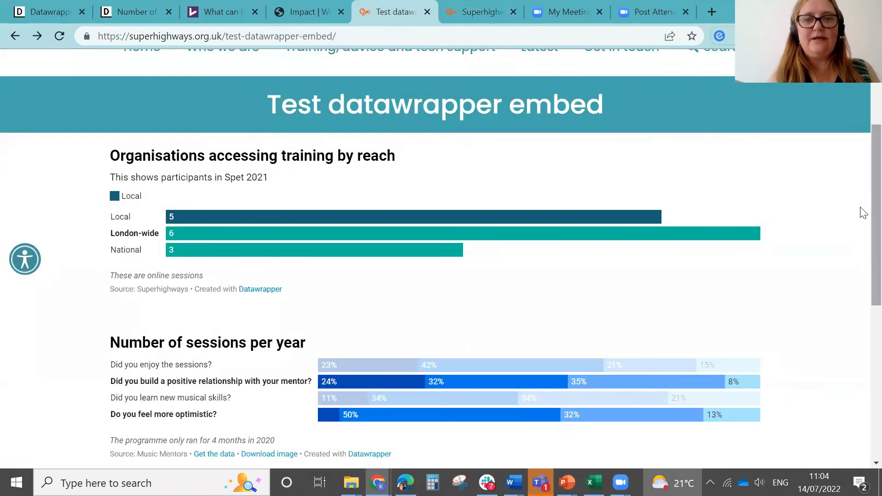
scroll(860, 205, "down", 2)
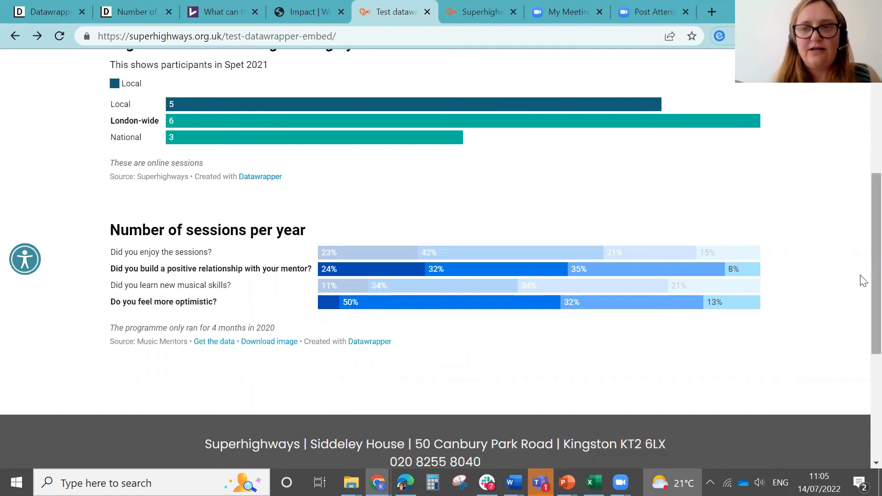
scroll(864, 294, "down", 1)
scroll(863, 280, "up", 1)
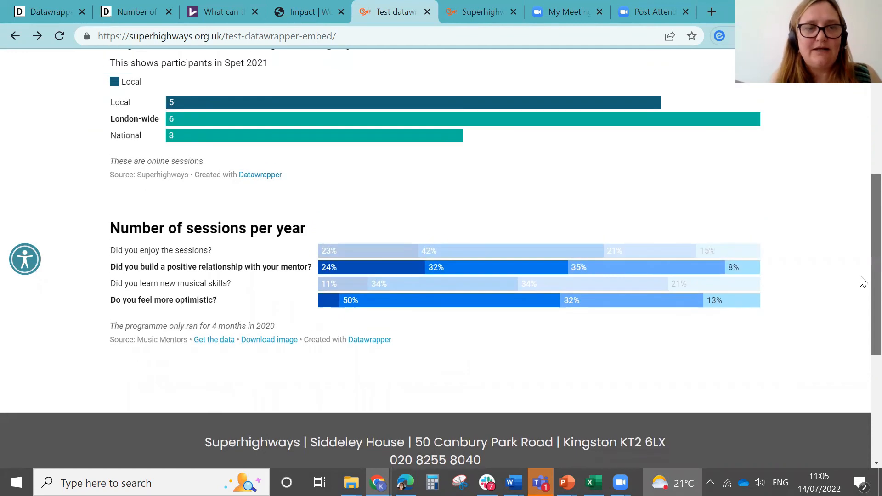